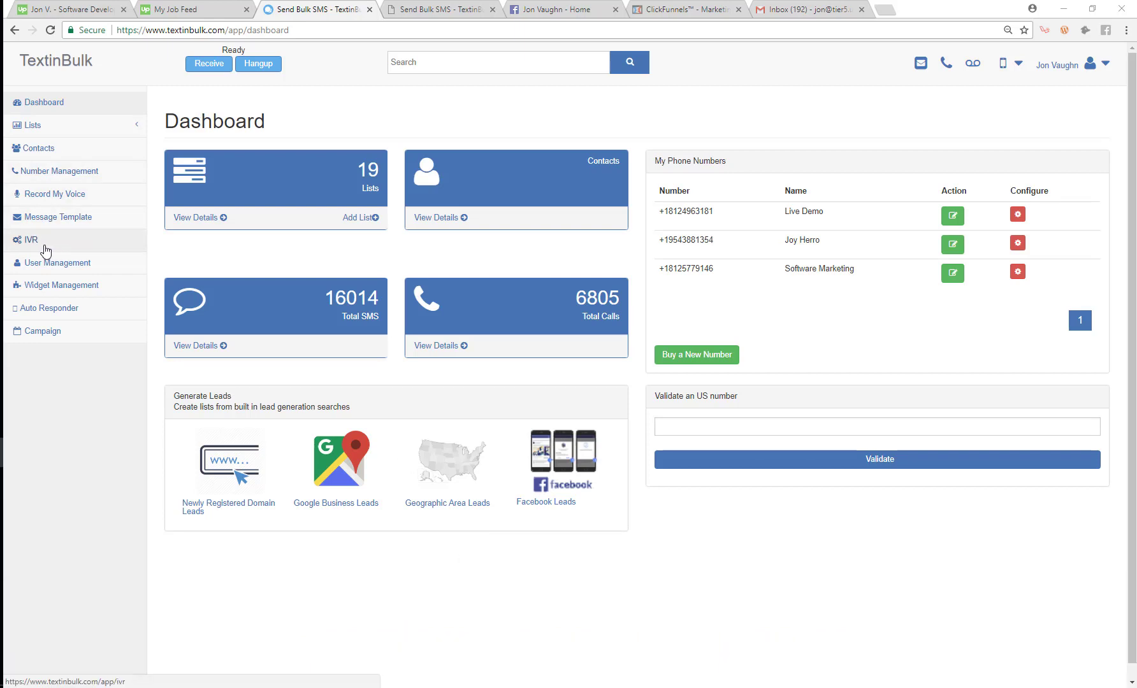
# Step: Create the IVR 'Affiliate Promotion Connection Call' described 'for affiliates', fixing the name's spelling, and confirm
pyautogui.click(48, 248)
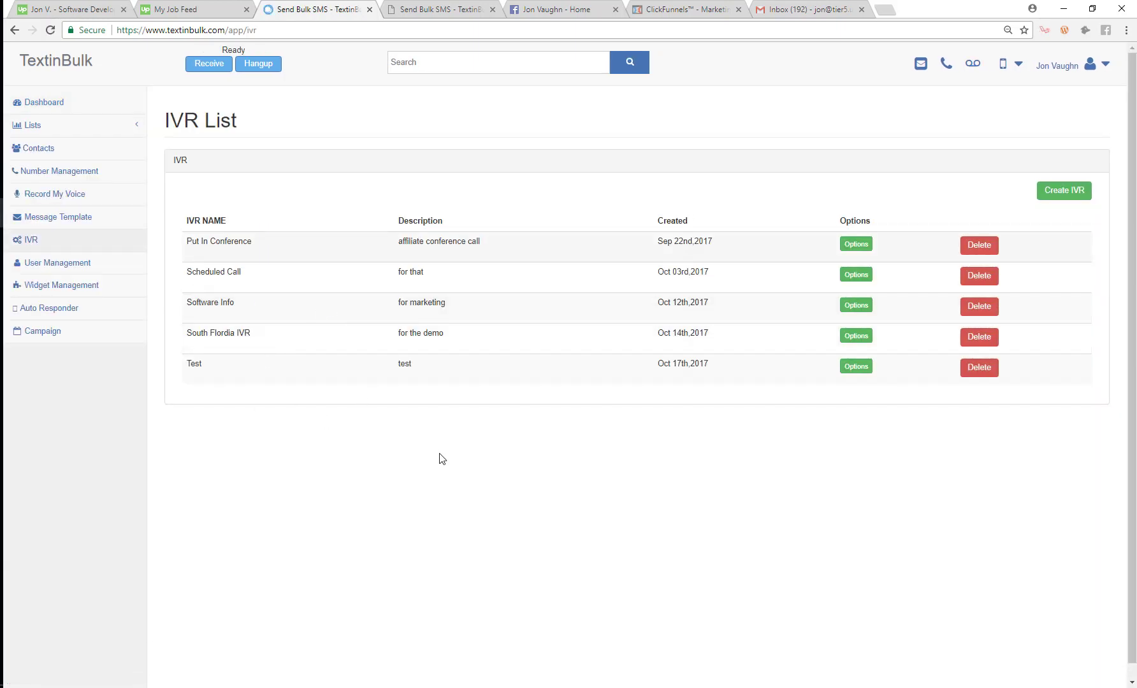
pyautogui.click(1083, 195)
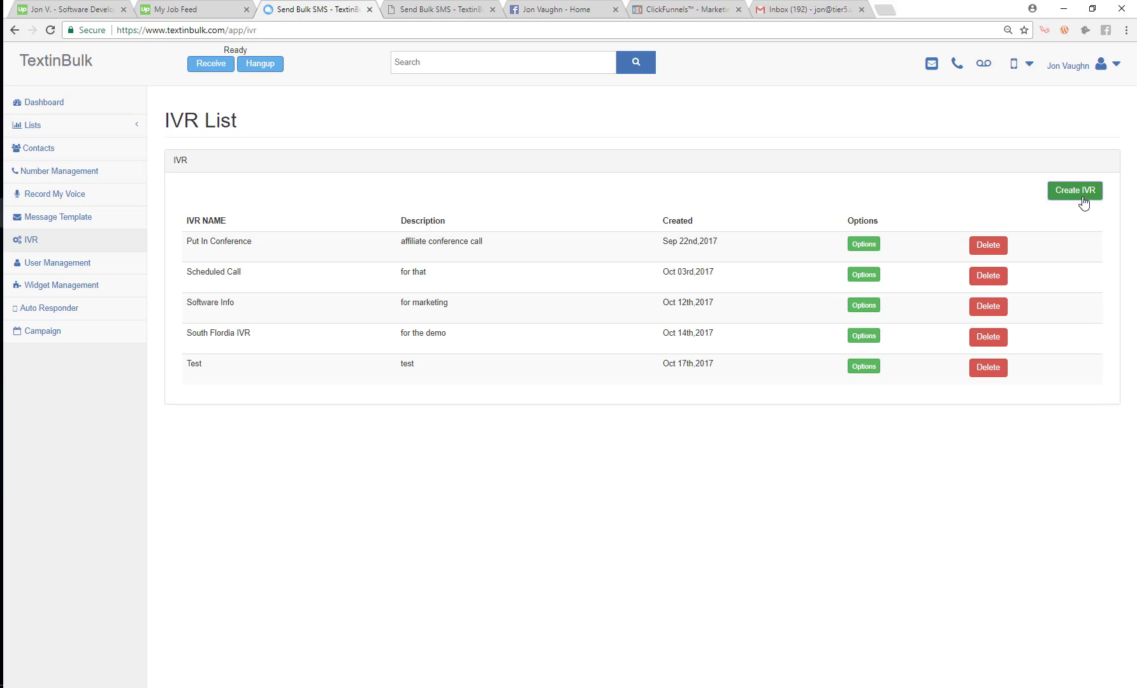
pyautogui.click(473, 117)
pyautogui.write('A')
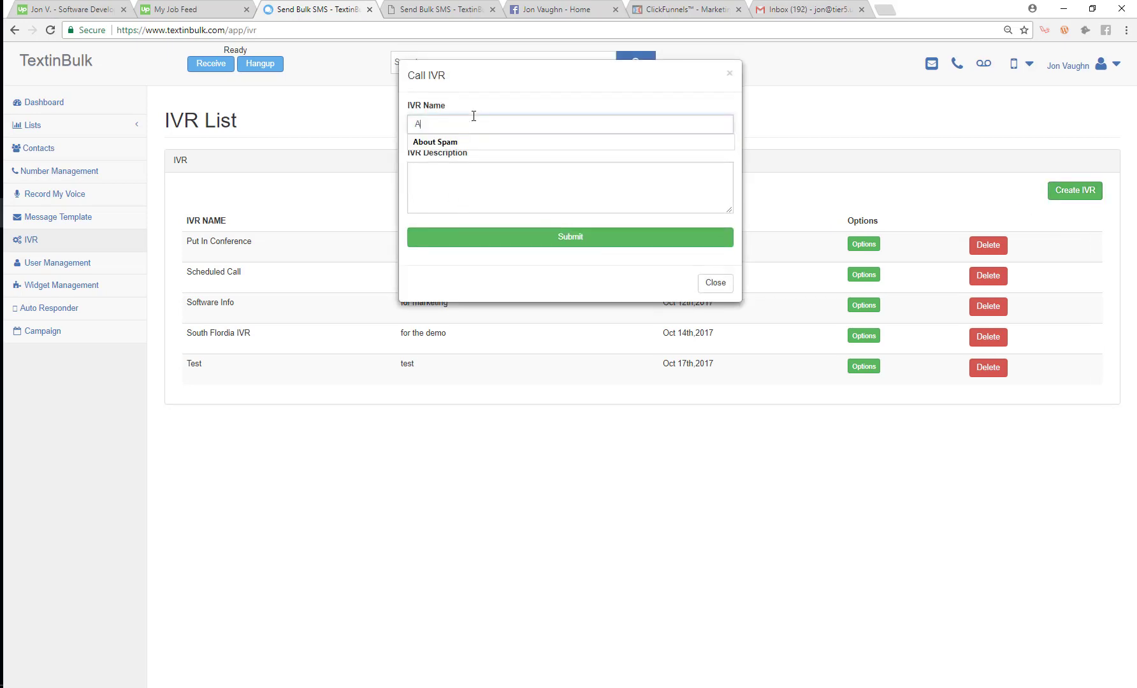
pyautogui.write('ffilate Promotion Call')
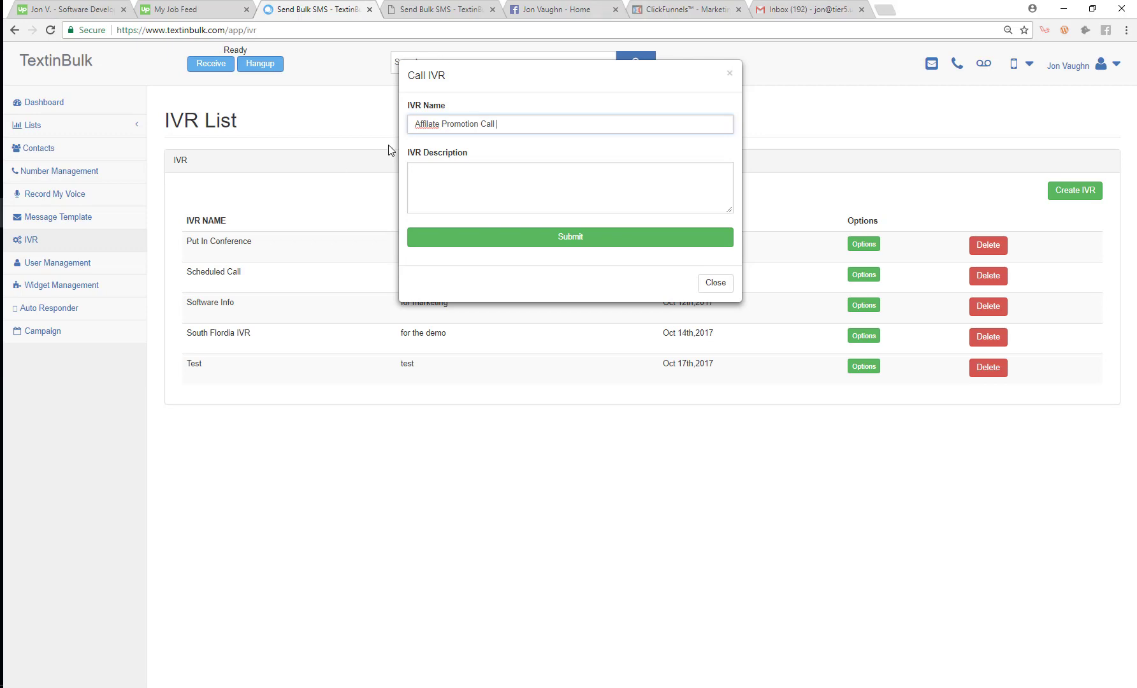
pyautogui.rightClick(431, 125)
pyautogui.click(458, 129)
pyautogui.write('nnection C')
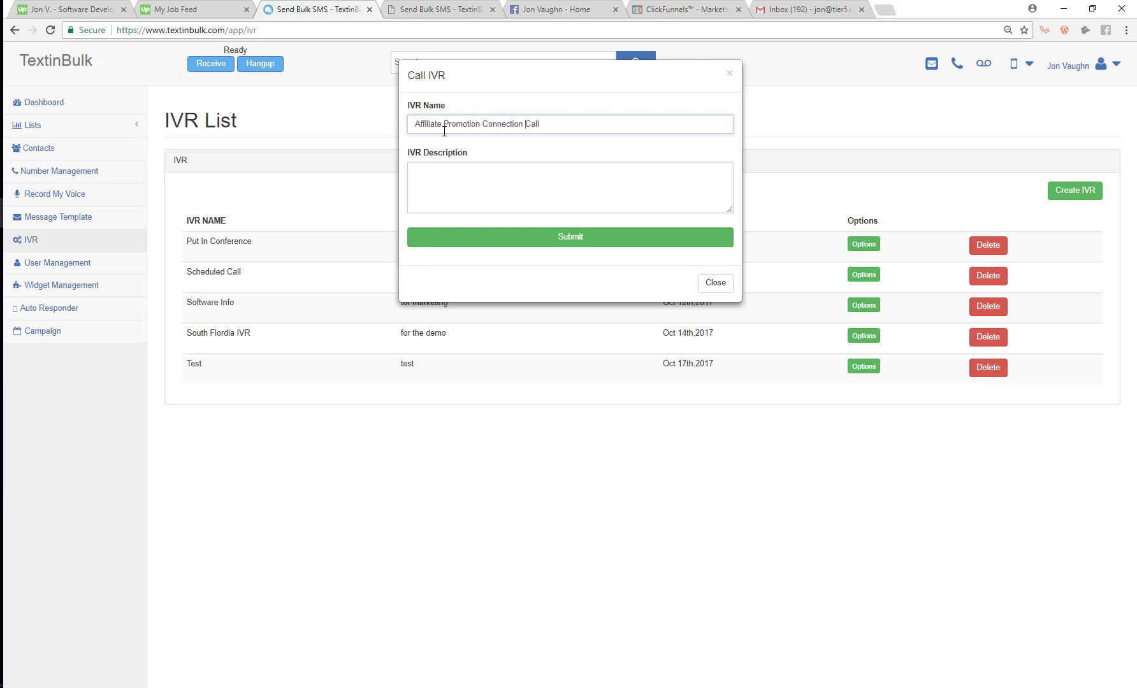
pyautogui.write('for affilaites')
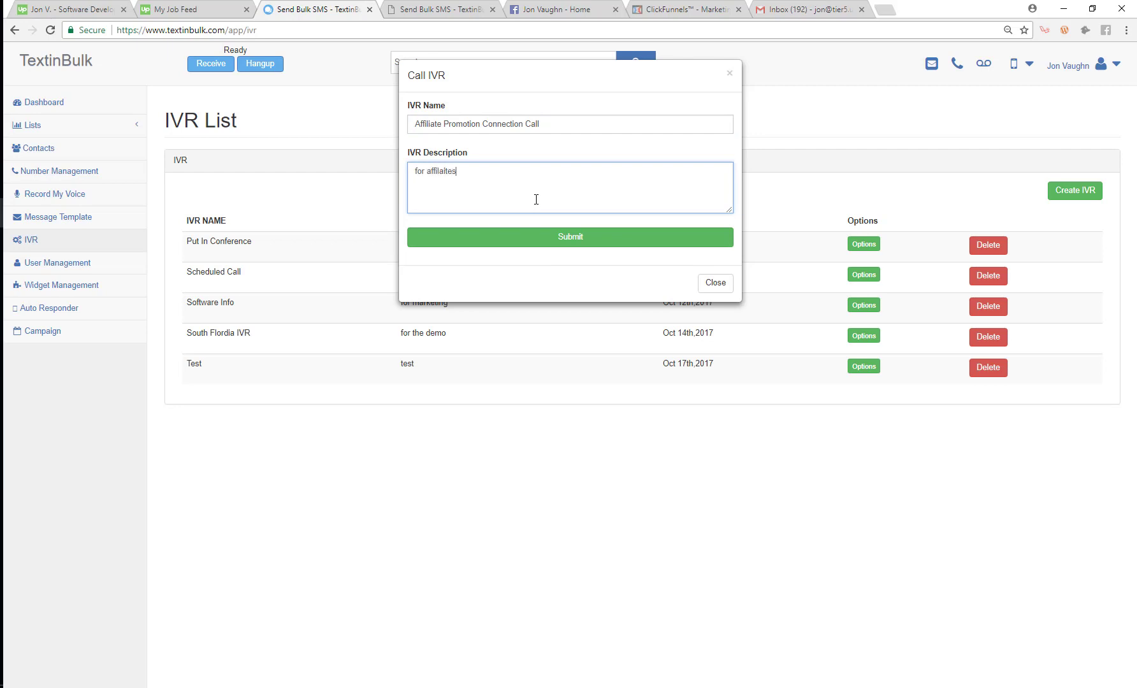
pyautogui.click(540, 235)
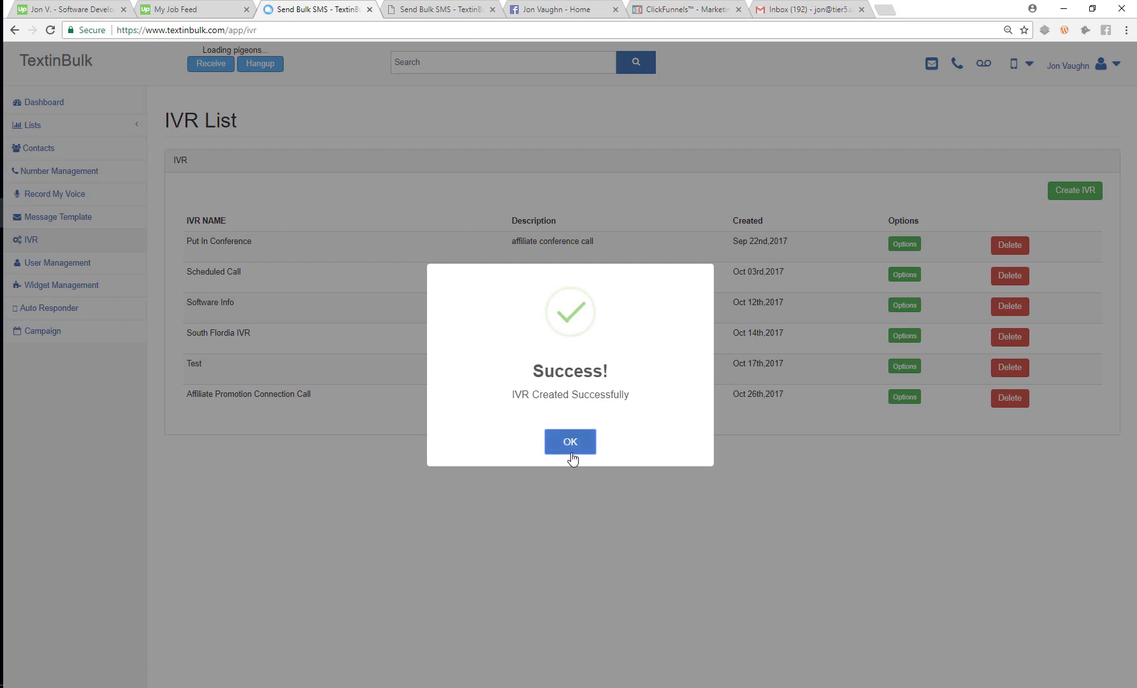
pyautogui.click(569, 446)
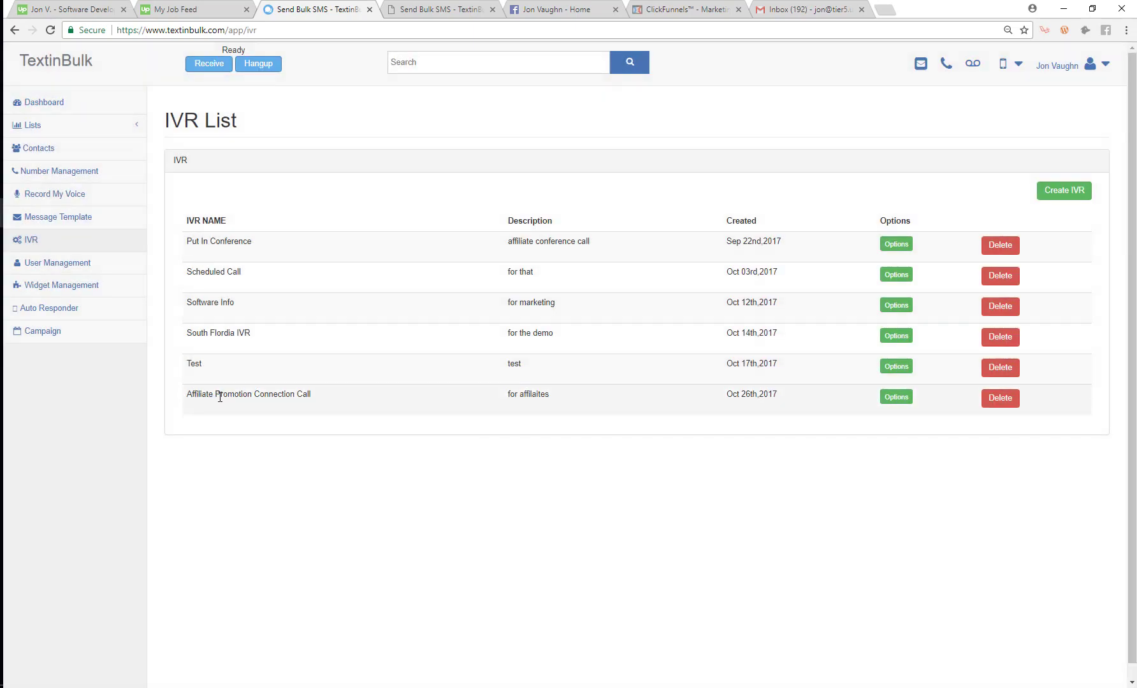
# Step: Add step 1 as an 18-second recorded audio greeting expecting Numeric Input
pyautogui.click(894, 398)
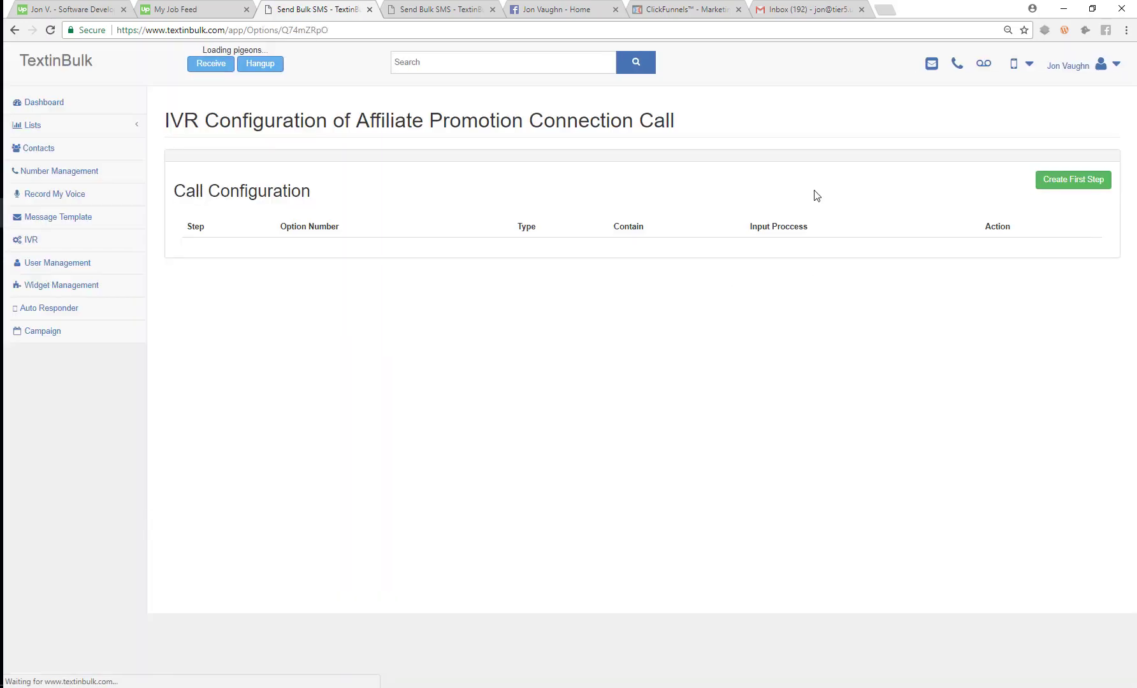
pyautogui.click(1052, 186)
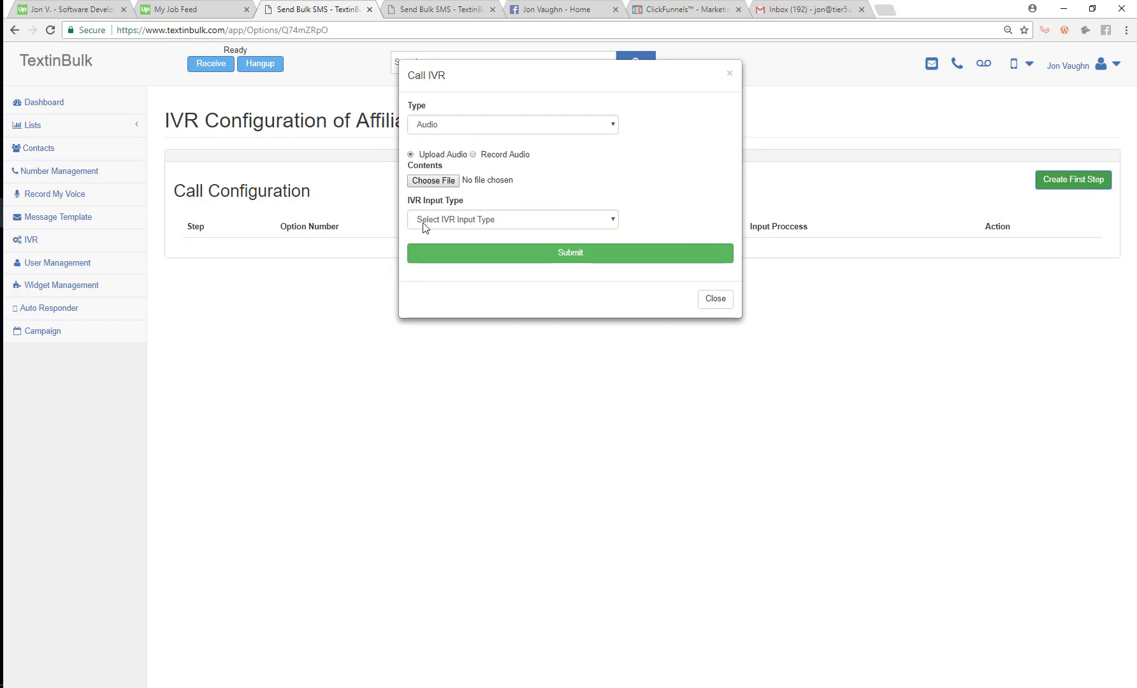
pyautogui.click(475, 158)
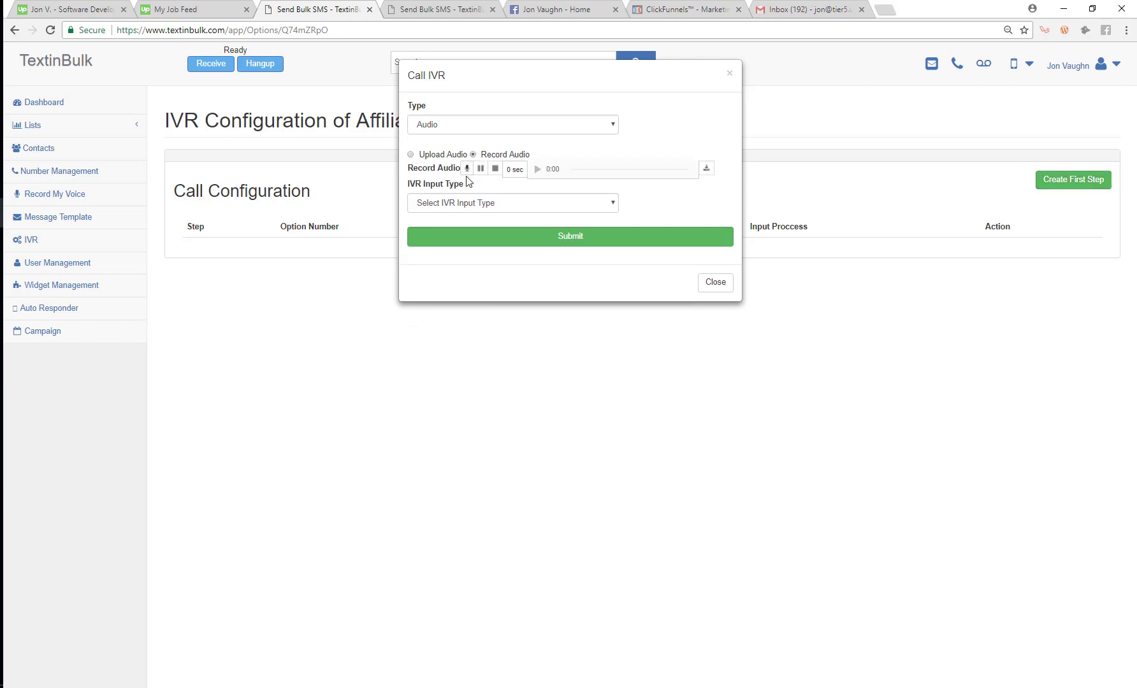
pyautogui.click(466, 169)
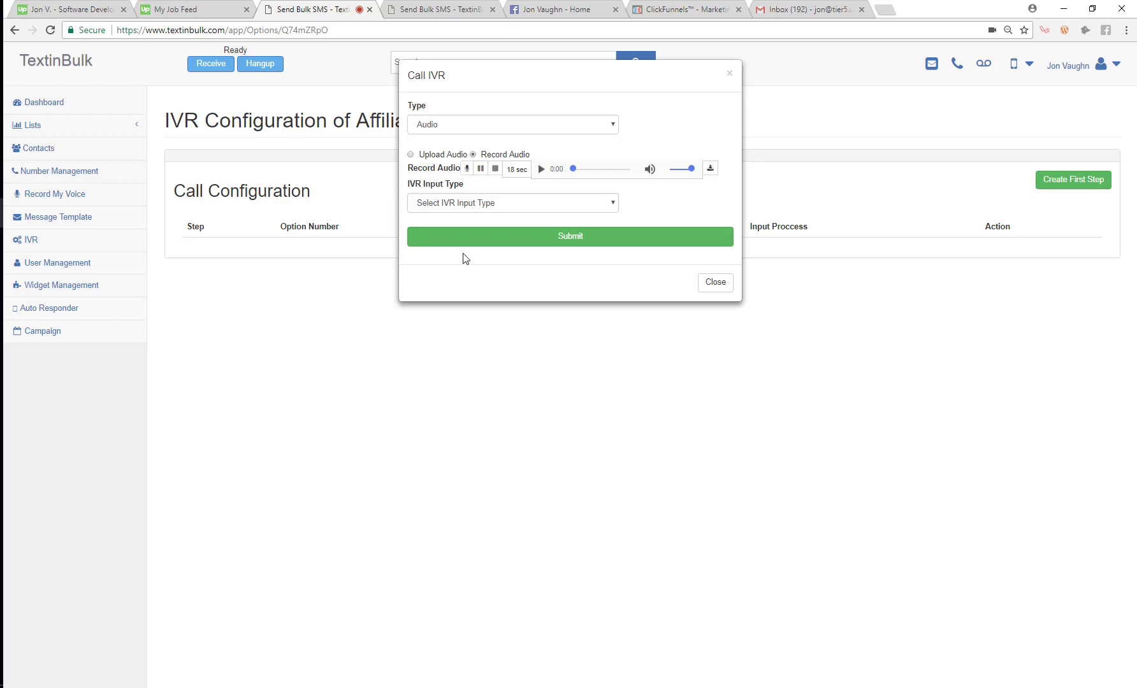
pyautogui.click(511, 208)
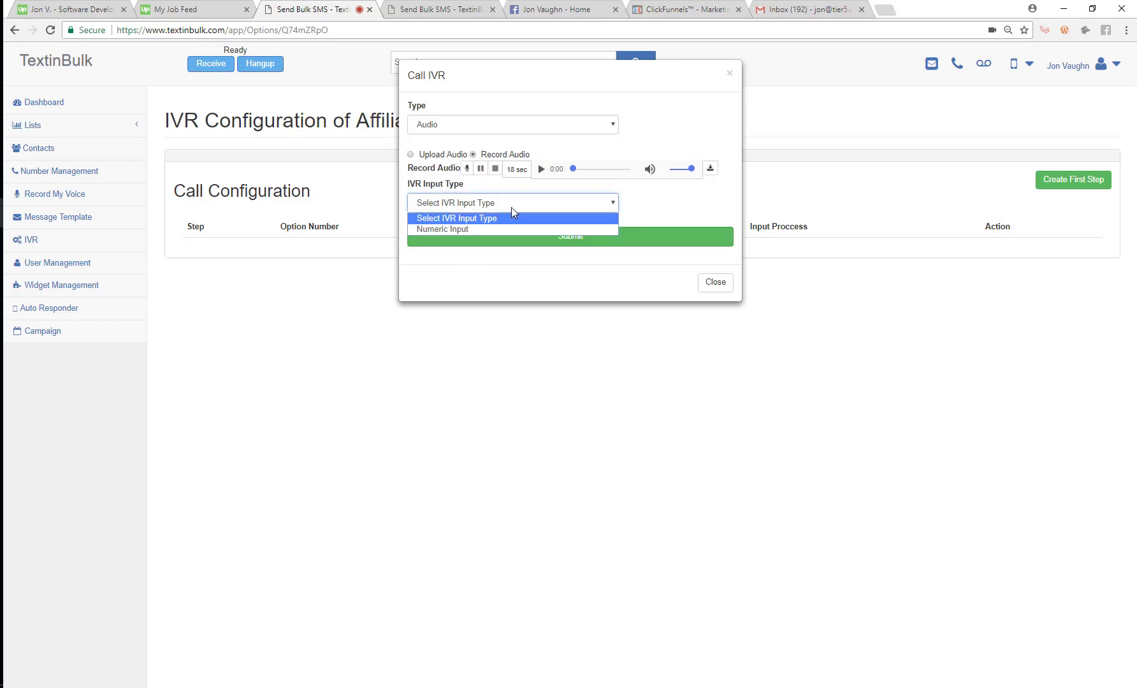
pyautogui.click(479, 231)
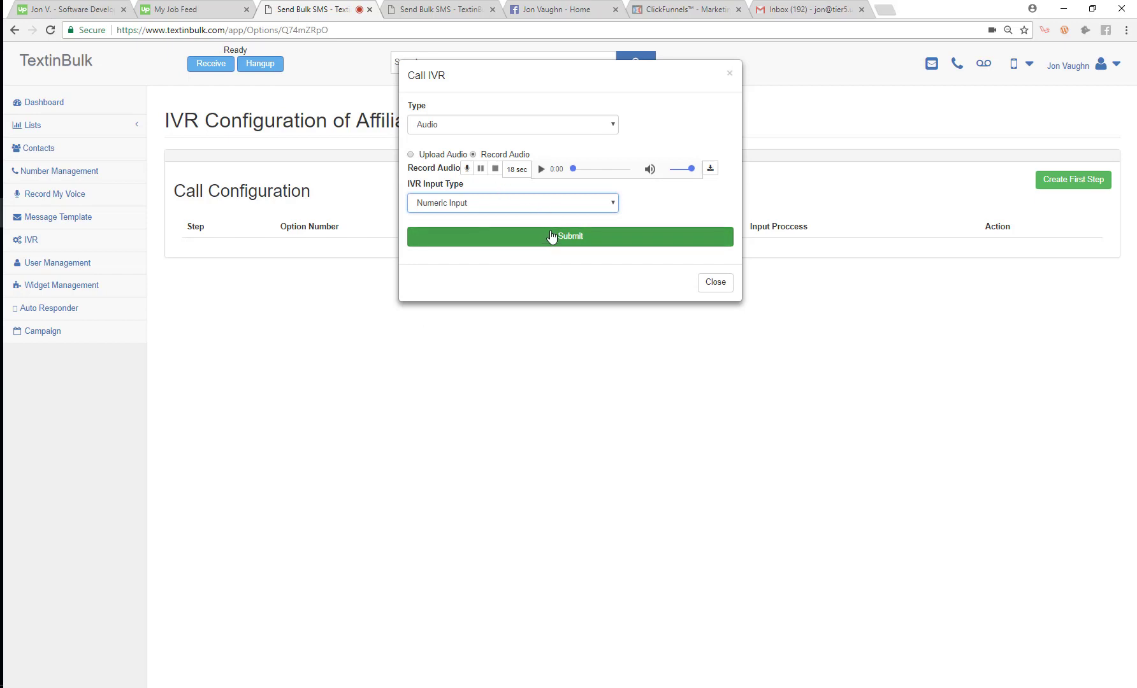
pyautogui.click(549, 238)
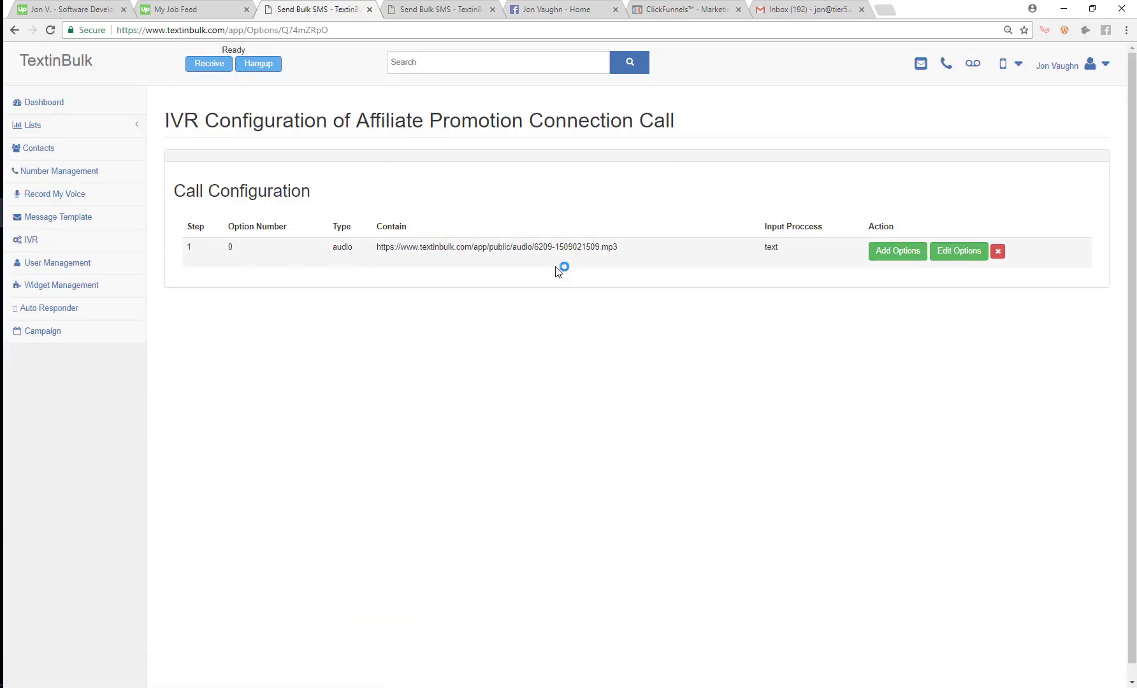
# Step: Start option 1 on step 1 and record its 5-second audio message
pyautogui.click(882, 254)
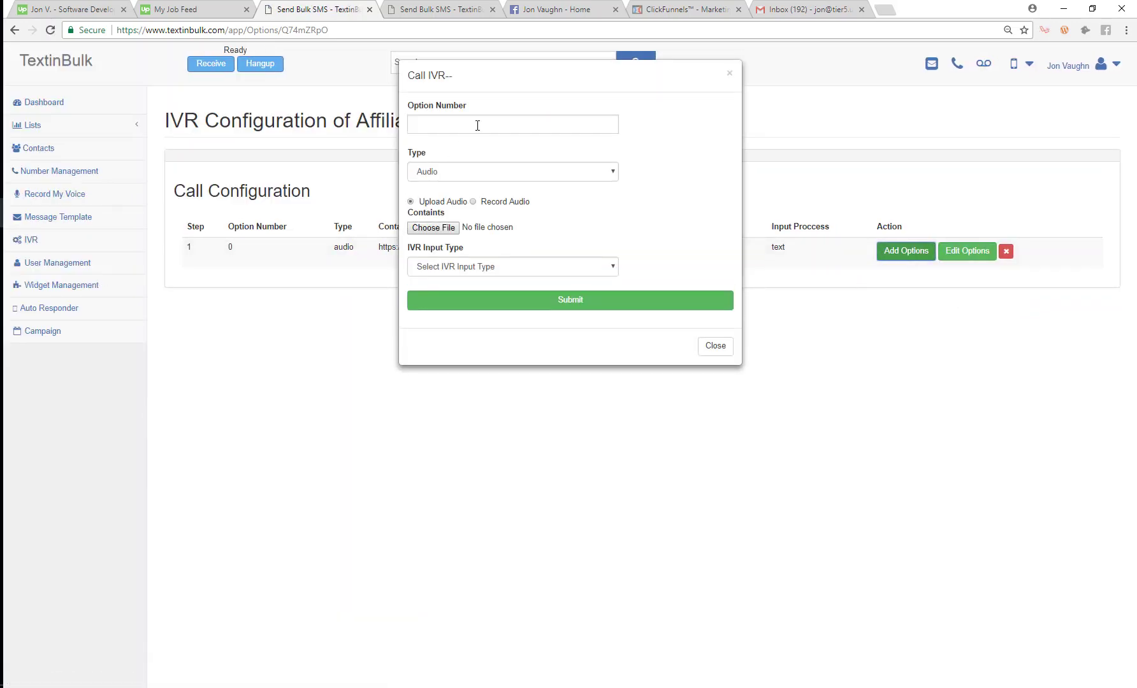
pyautogui.click(476, 123)
pyautogui.write('1')
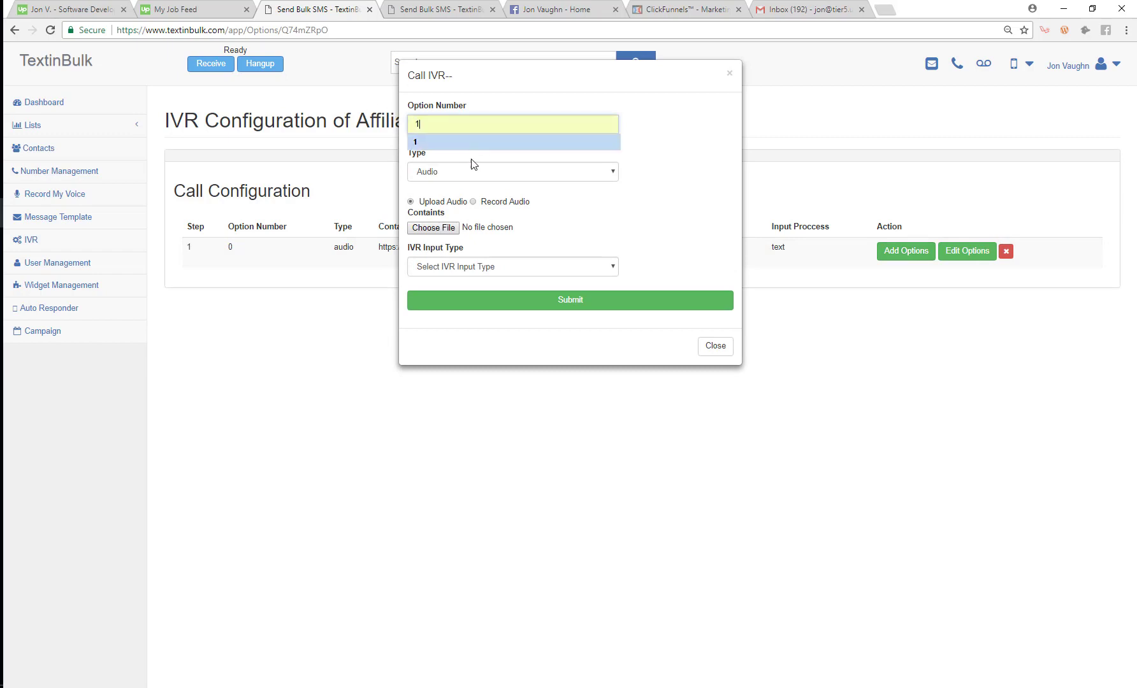
pyautogui.click(506, 201)
pyautogui.click(473, 201)
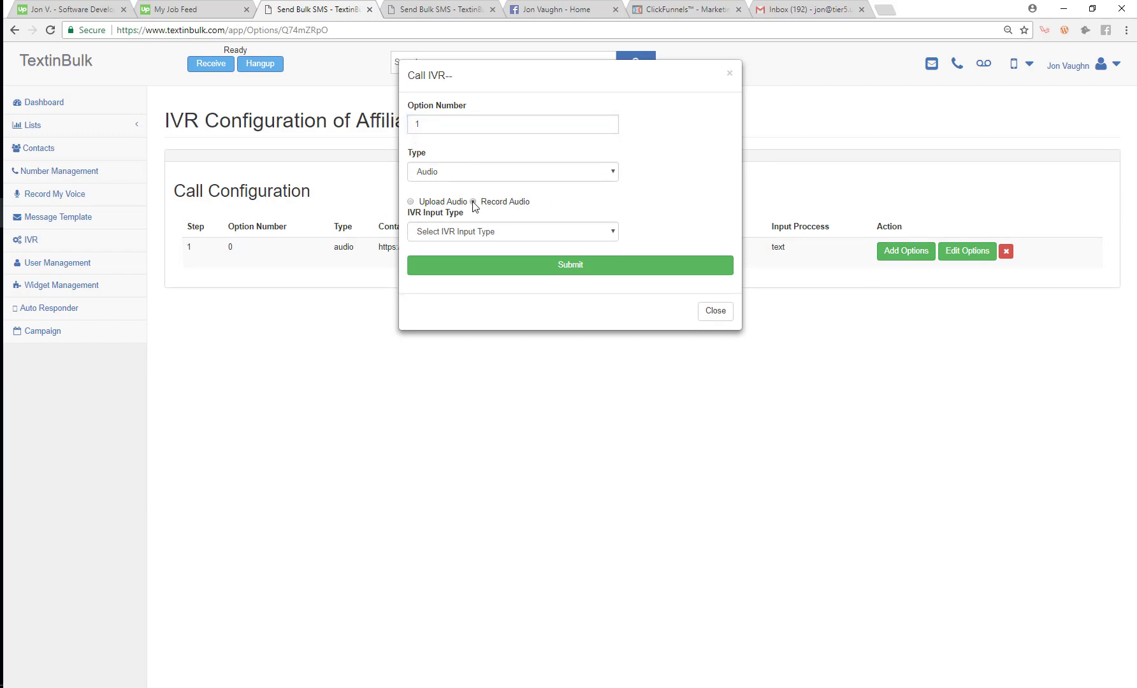
pyautogui.click(467, 218)
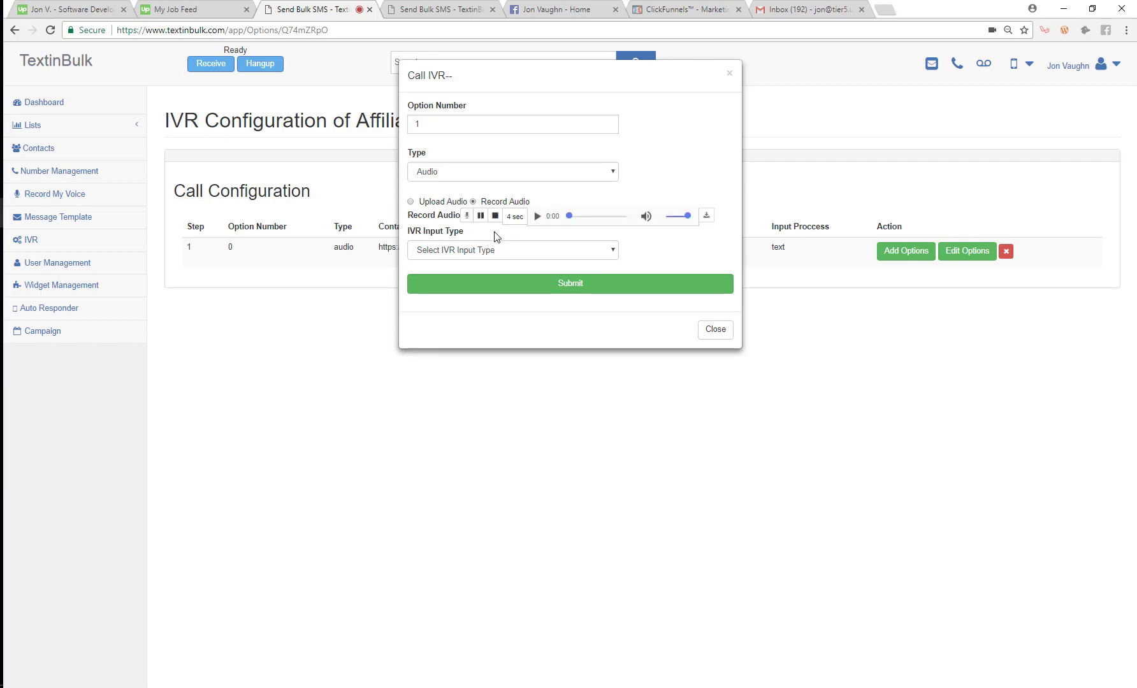
pyautogui.click(495, 216)
# Step: Set option 1 to Forward callers to the outbound phone number and save it
pyautogui.click(486, 250)
pyautogui.click(476, 296)
pyautogui.click(468, 297)
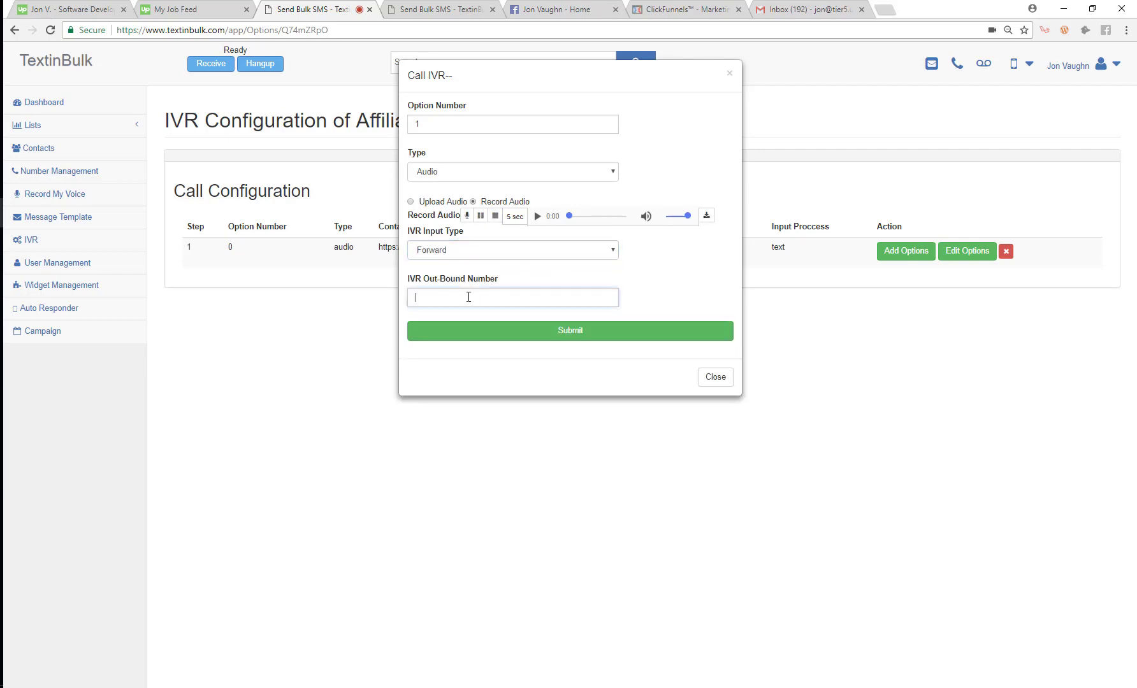
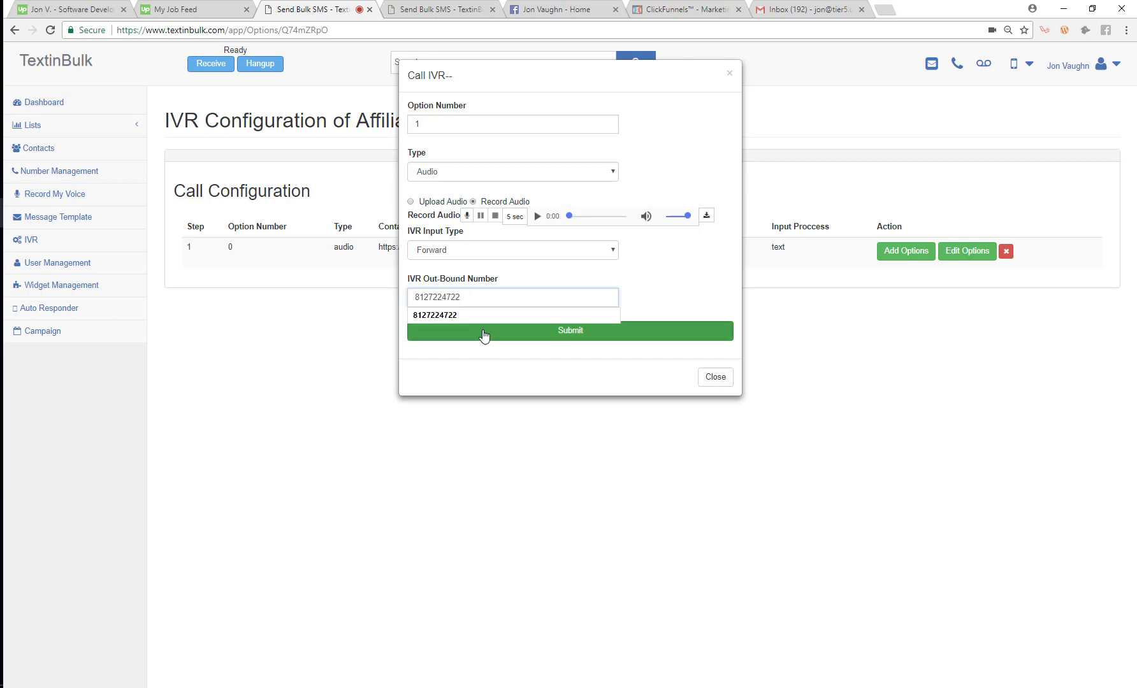
pyautogui.click(488, 317)
pyautogui.click(549, 342)
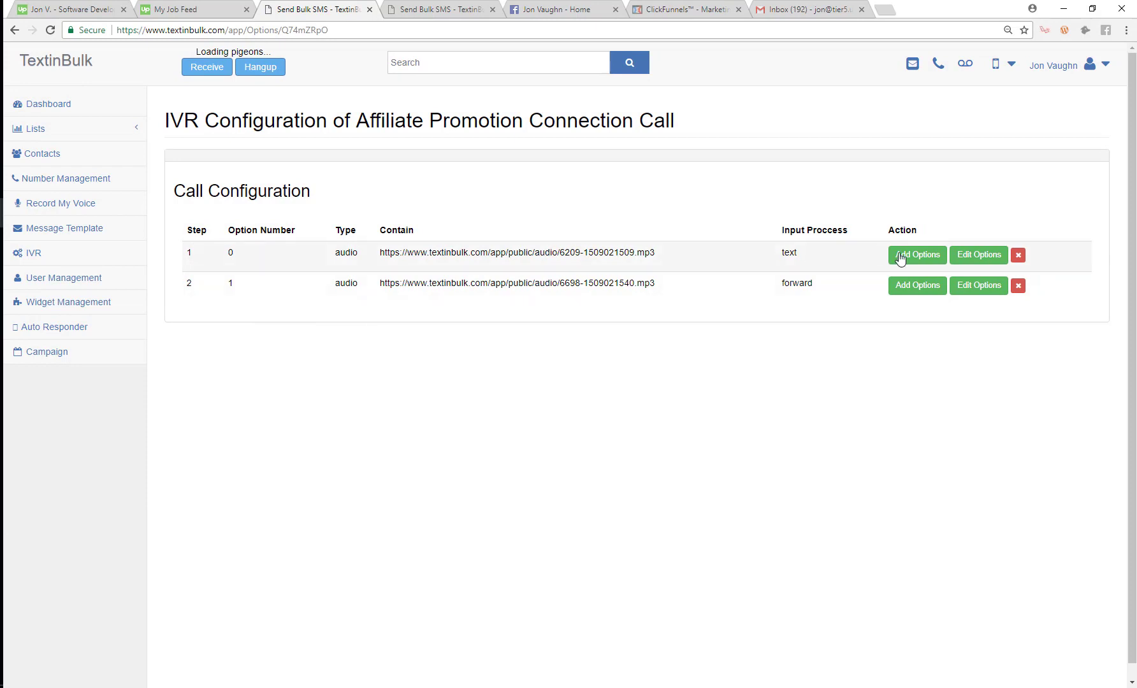
# Step: Add option 2 with a 13-second recorded audio message and Voice Mail input type
pyautogui.click(891, 254)
pyautogui.click(511, 124)
pyautogui.write('2')
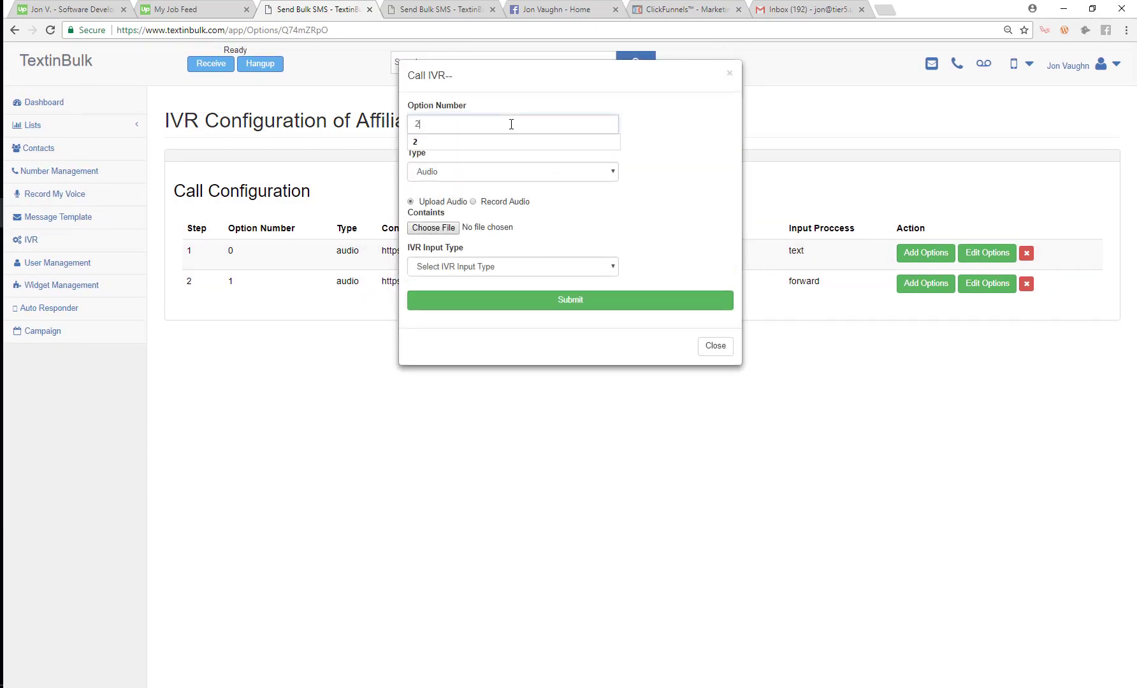
pyautogui.click(473, 202)
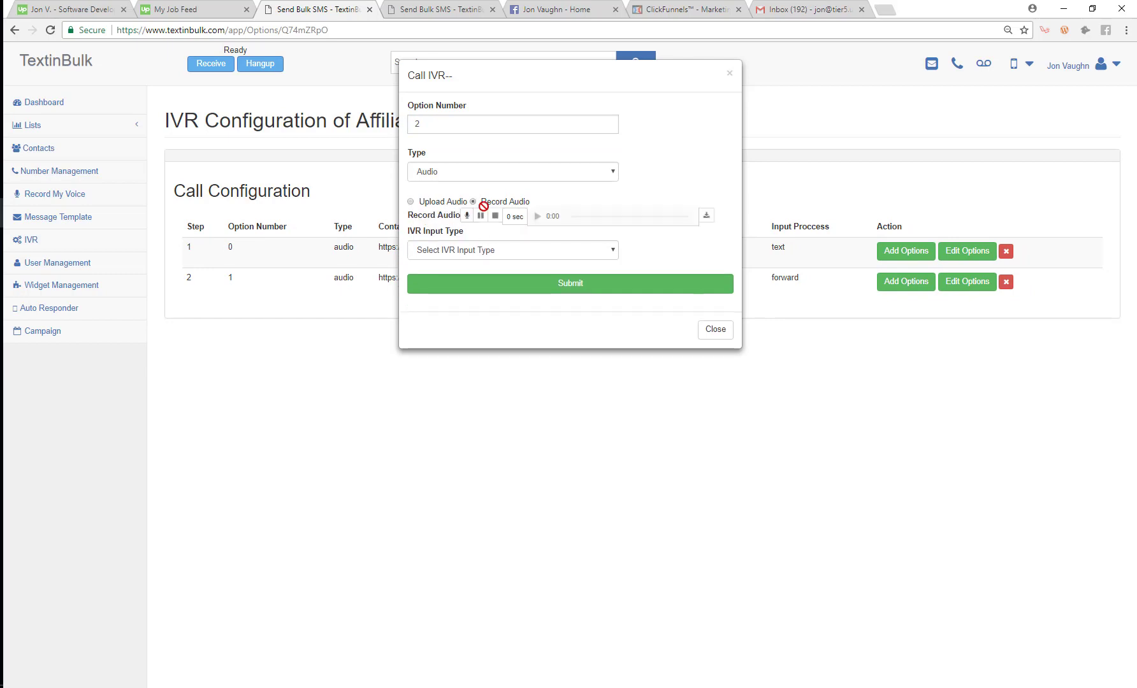
pyautogui.click(466, 215)
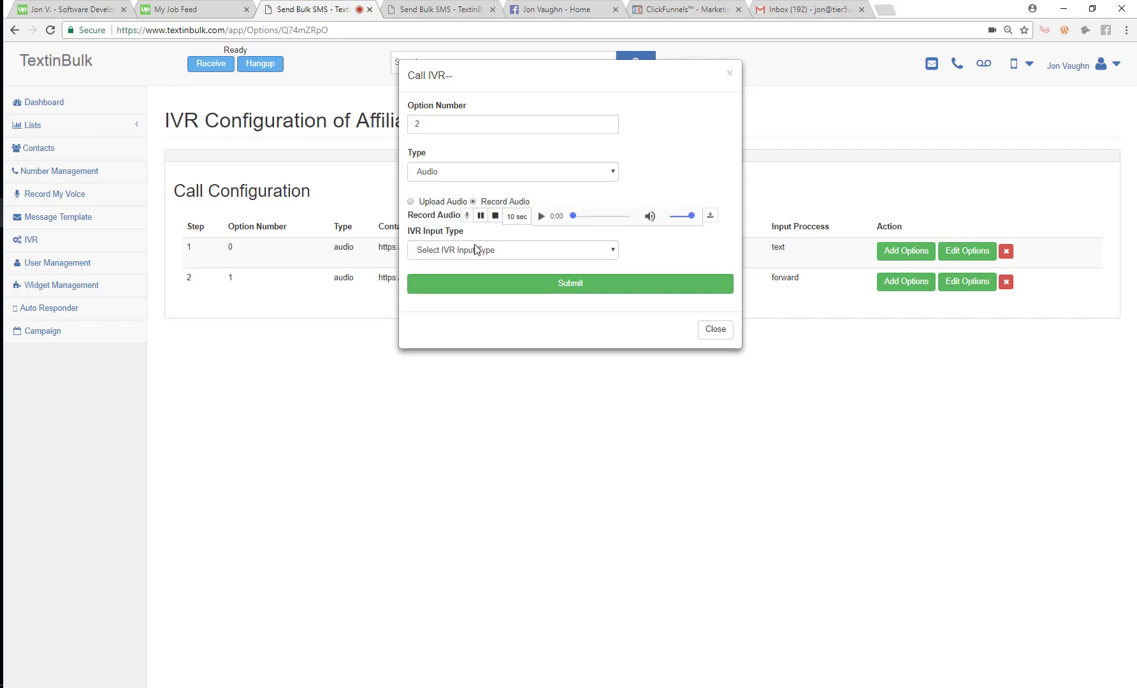
pyautogui.click(495, 216)
pyautogui.click(490, 250)
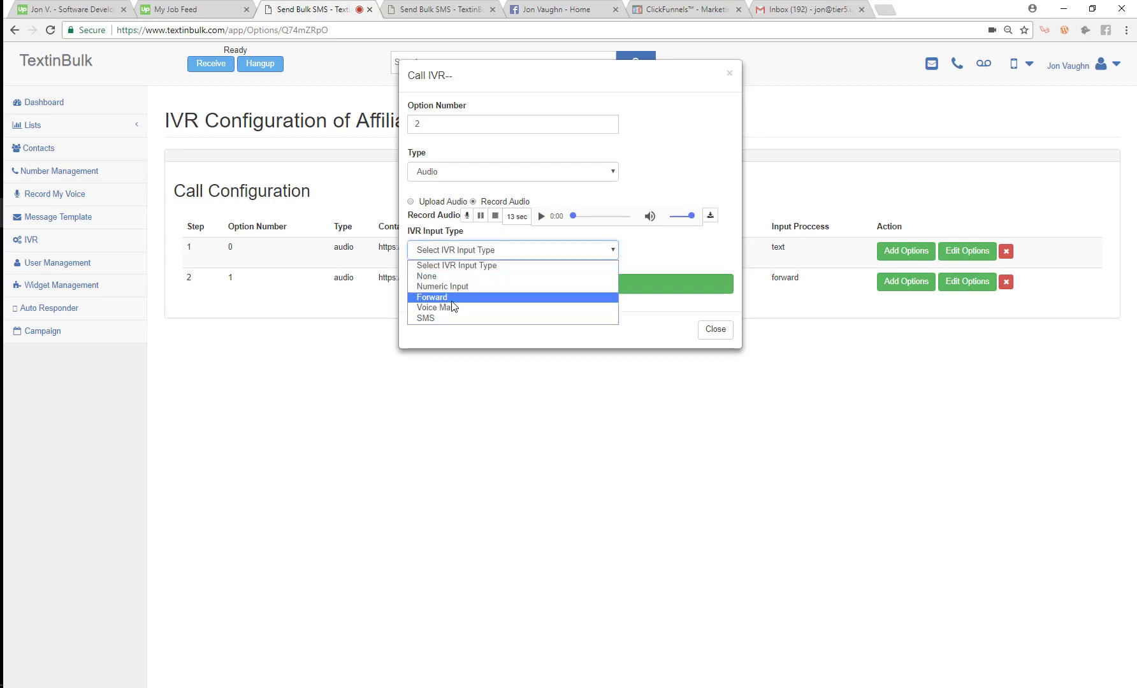
pyautogui.click(456, 307)
pyautogui.click(556, 287)
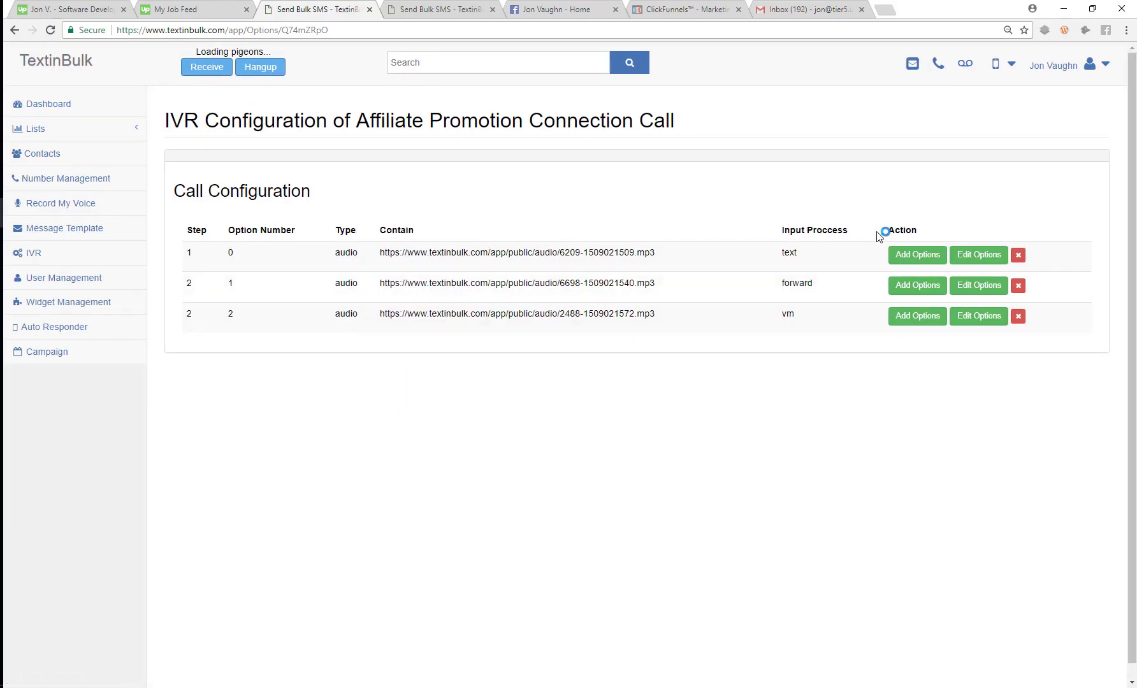
# Step: Add option 3 as an SMS option texting callers 'Reply UNSUBSCRIBE or STOP'
pyautogui.click(927, 255)
pyautogui.click(544, 125)
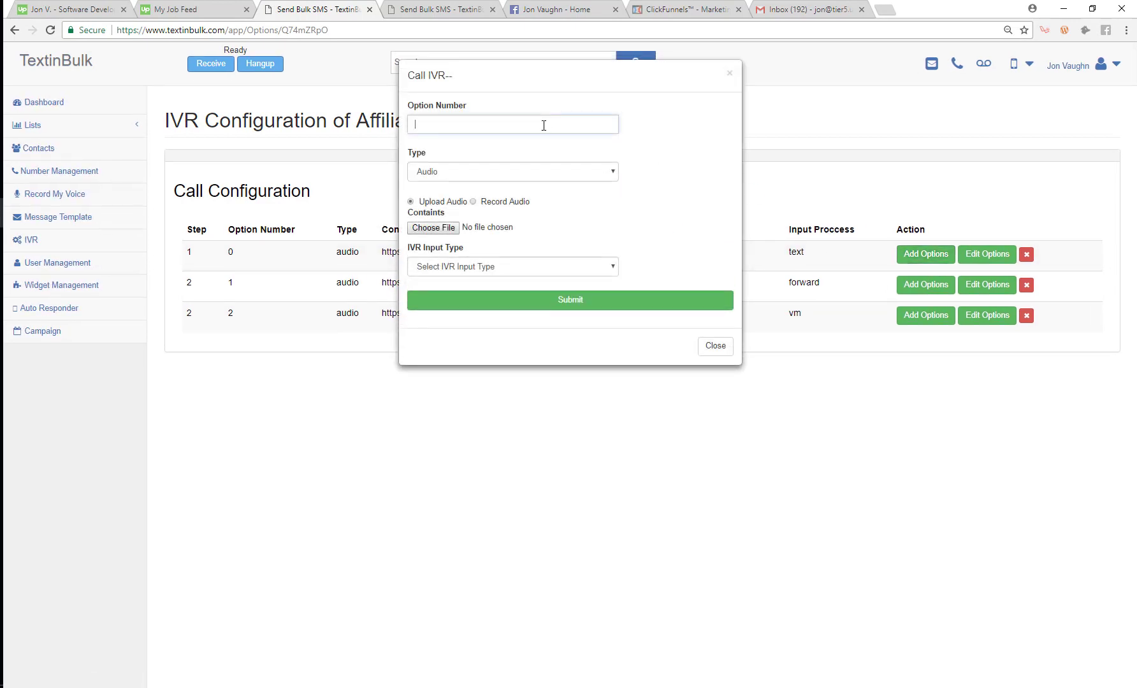
pyautogui.write('3')
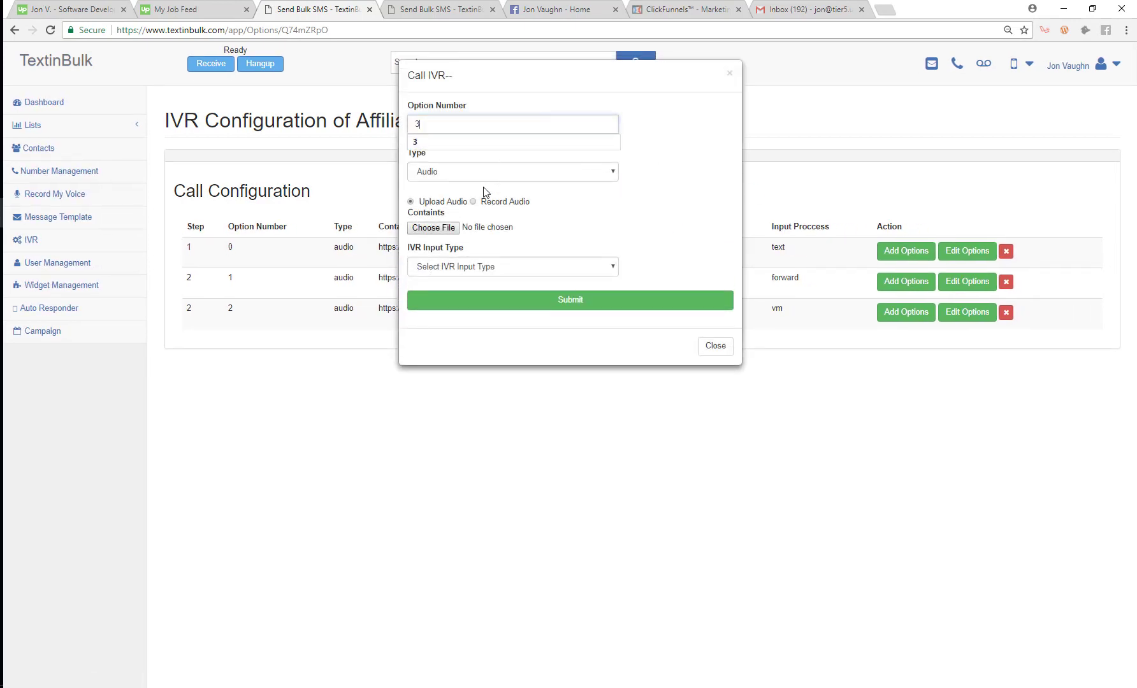
pyautogui.click(468, 267)
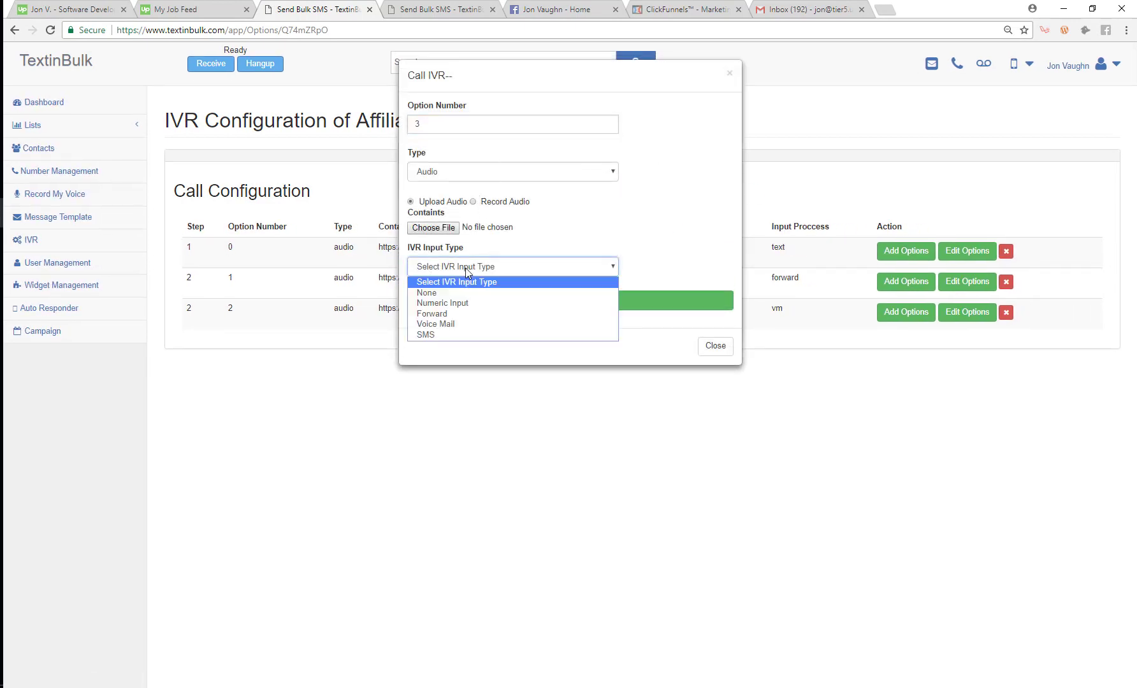
pyautogui.click(459, 330)
pyautogui.click(451, 398)
pyautogui.write('Repl')
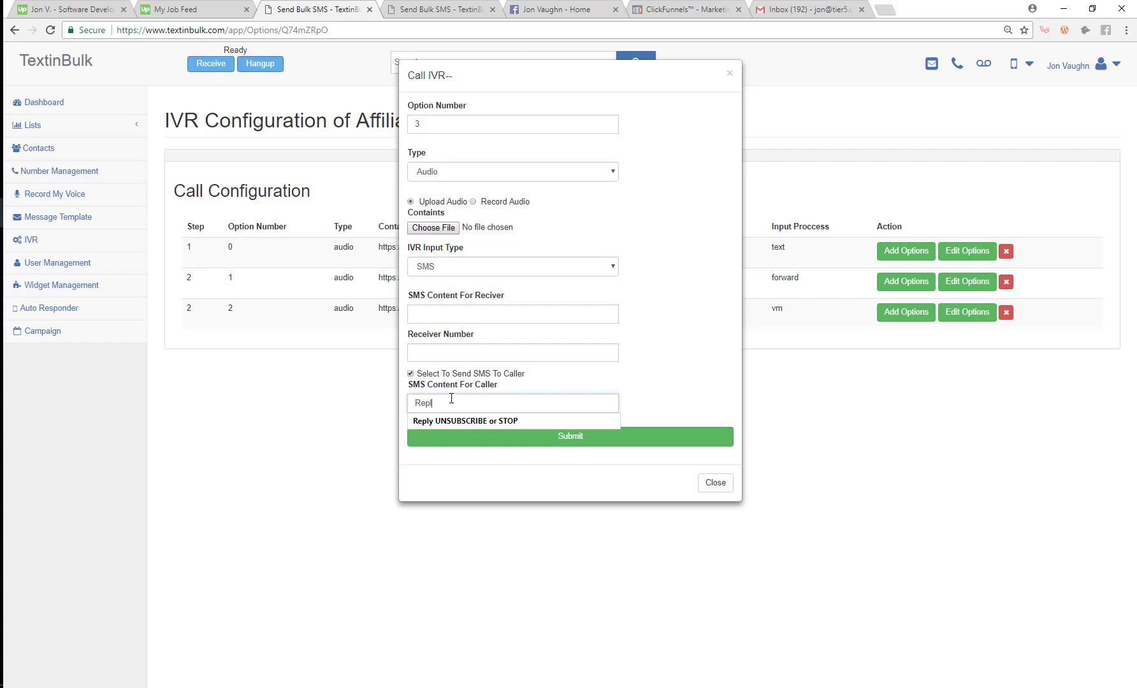
pyautogui.press('Down')
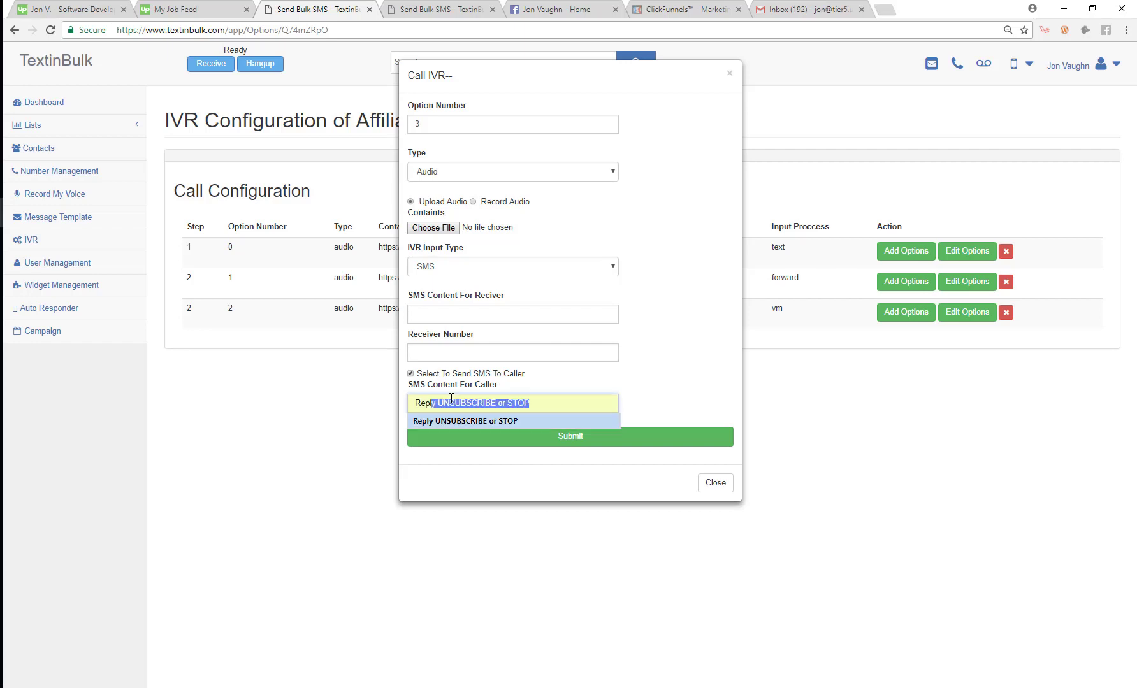
pyautogui.click(475, 421)
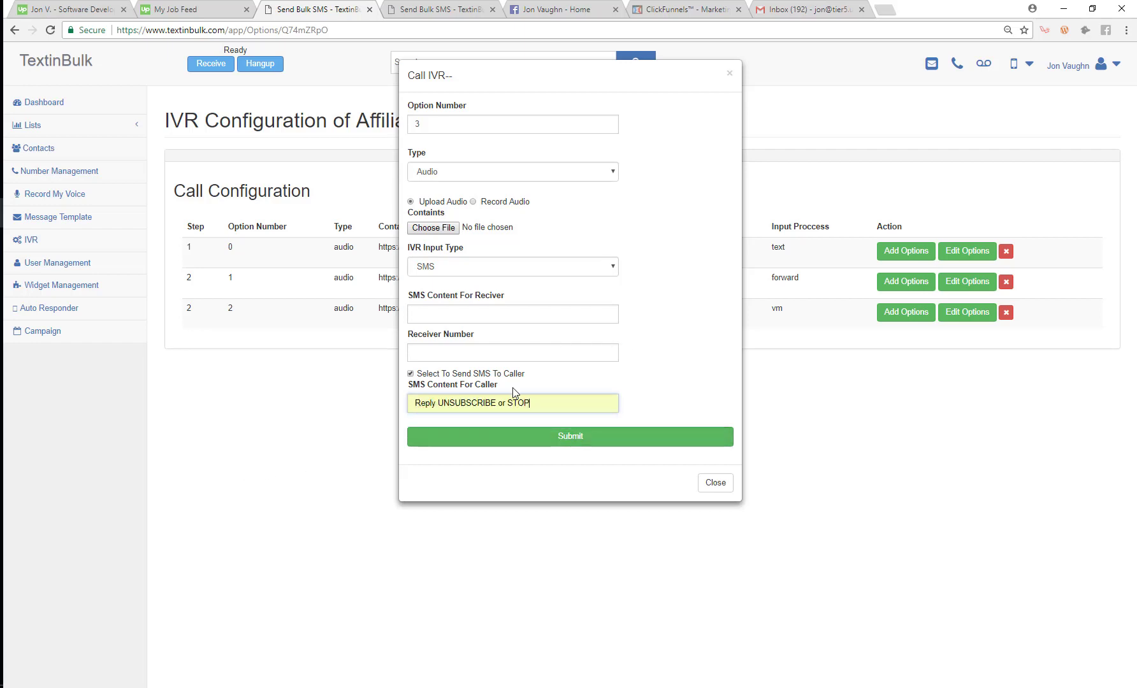
pyautogui.click(560, 440)
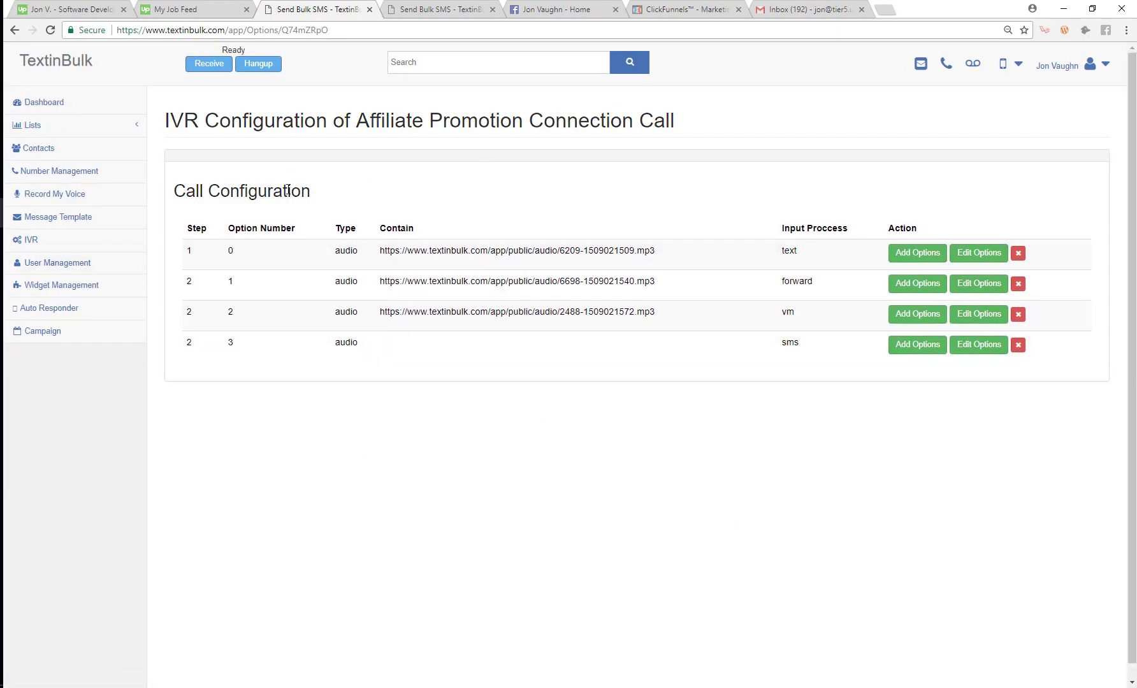
# Step: Select the first lead in the Test Numbers list and start a call to it
pyautogui.click(19, 126)
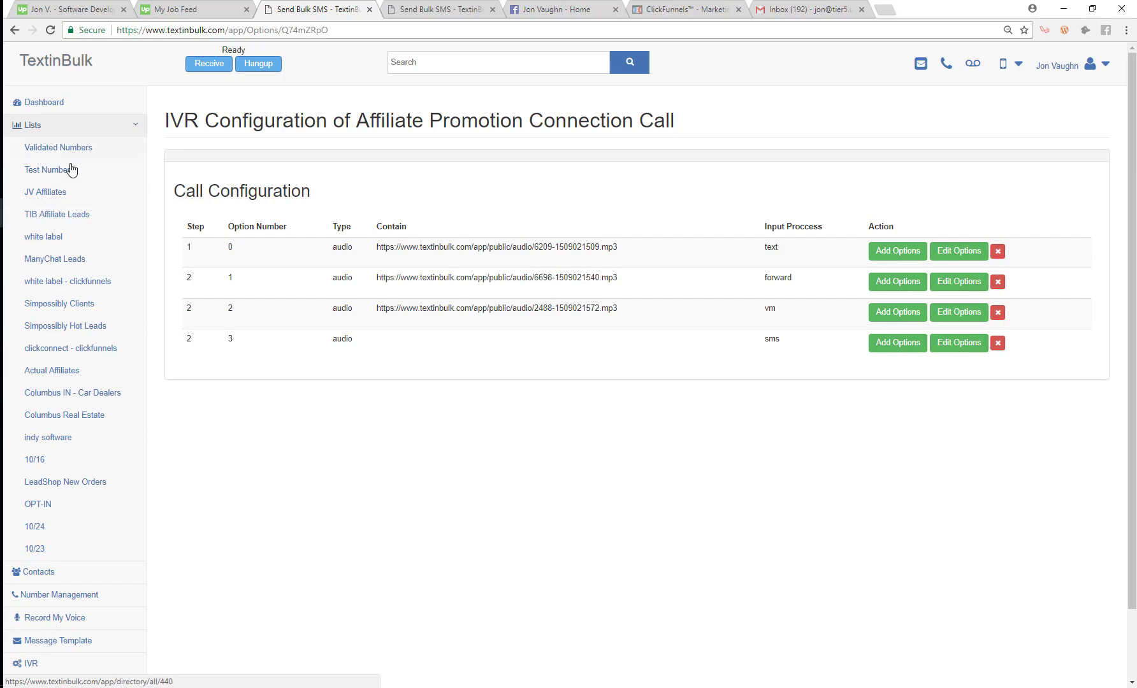
pyautogui.click(62, 173)
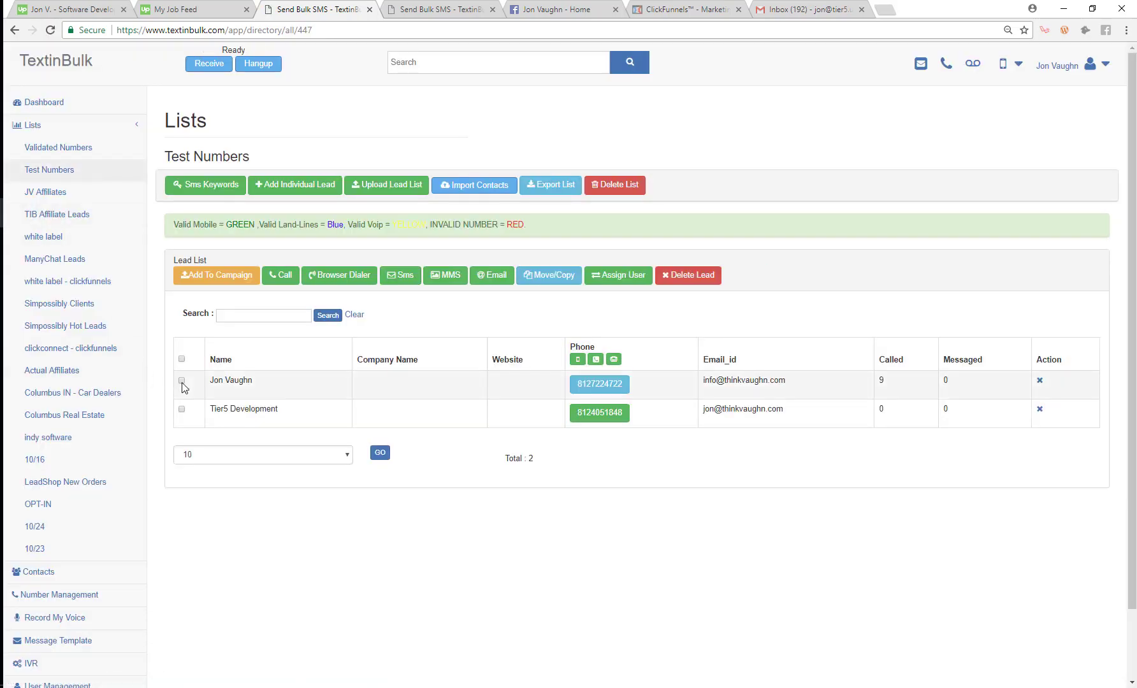
pyautogui.click(181, 381)
pyautogui.click(281, 275)
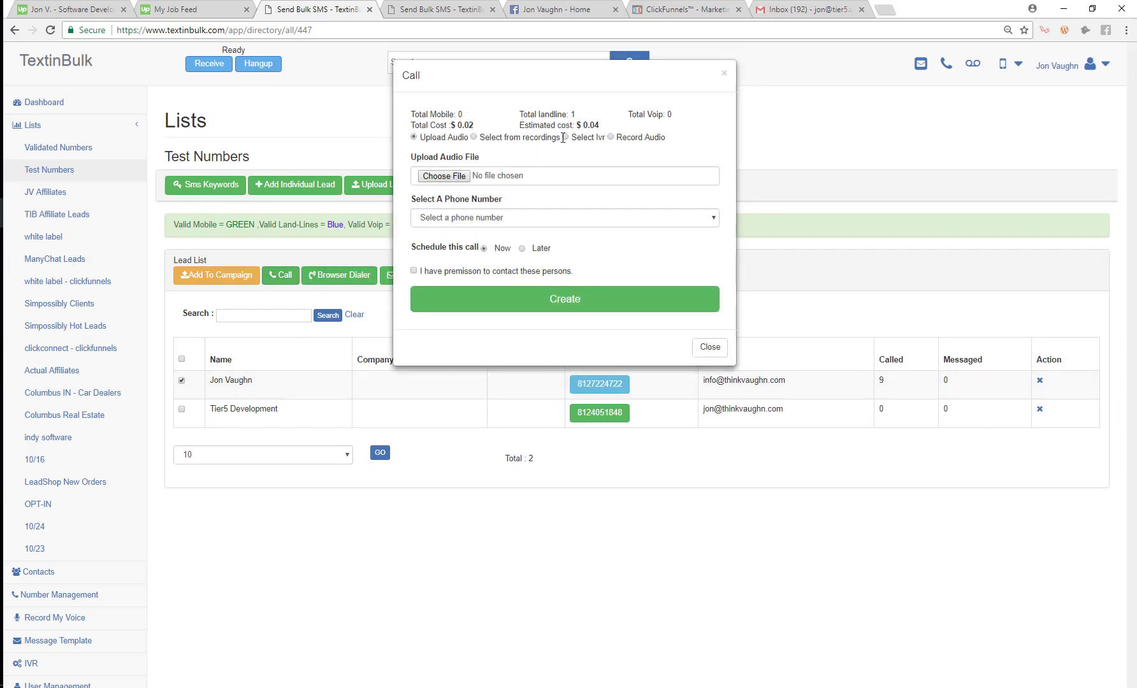
# Step: Create the call with the Affiliate Promotion Connection Call IVR from Live Demo, then go to Dashboard
pyautogui.click(565, 138)
pyautogui.click(511, 163)
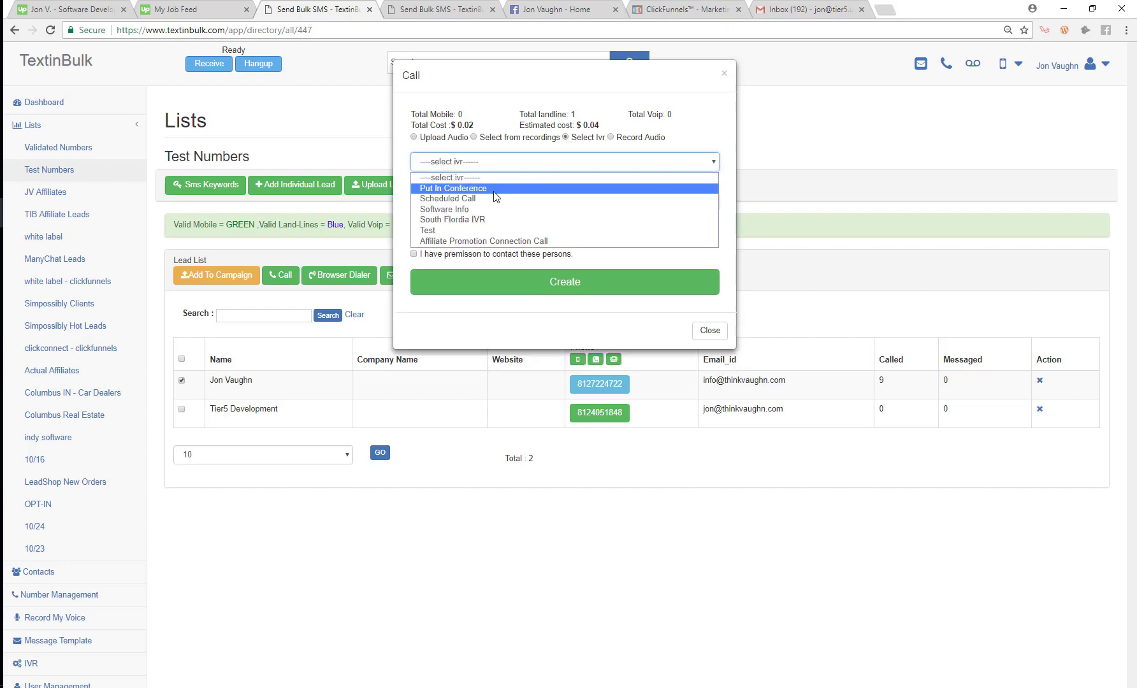
pyautogui.click(485, 241)
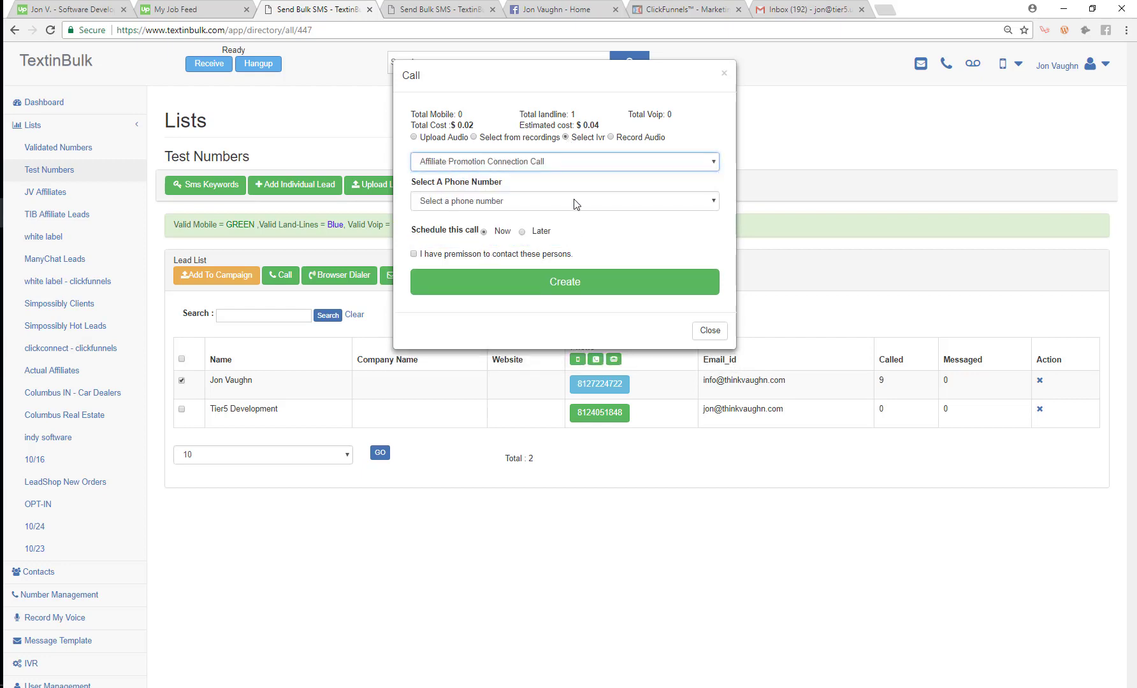
pyautogui.click(474, 203)
pyautogui.click(481, 228)
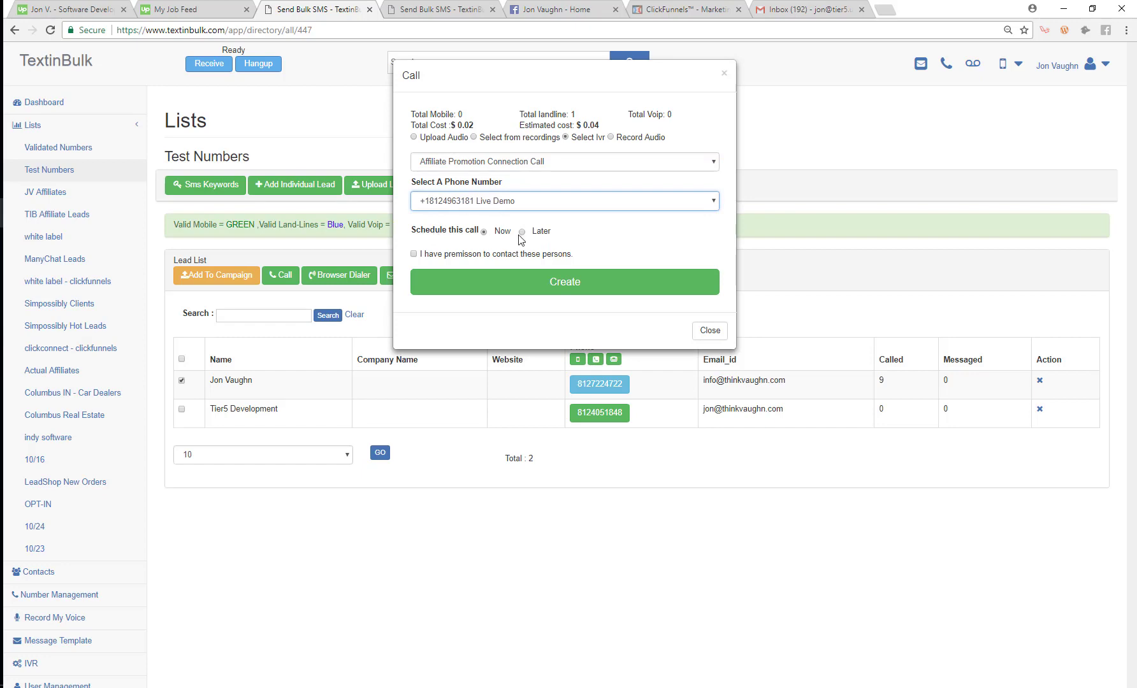
pyautogui.click(533, 286)
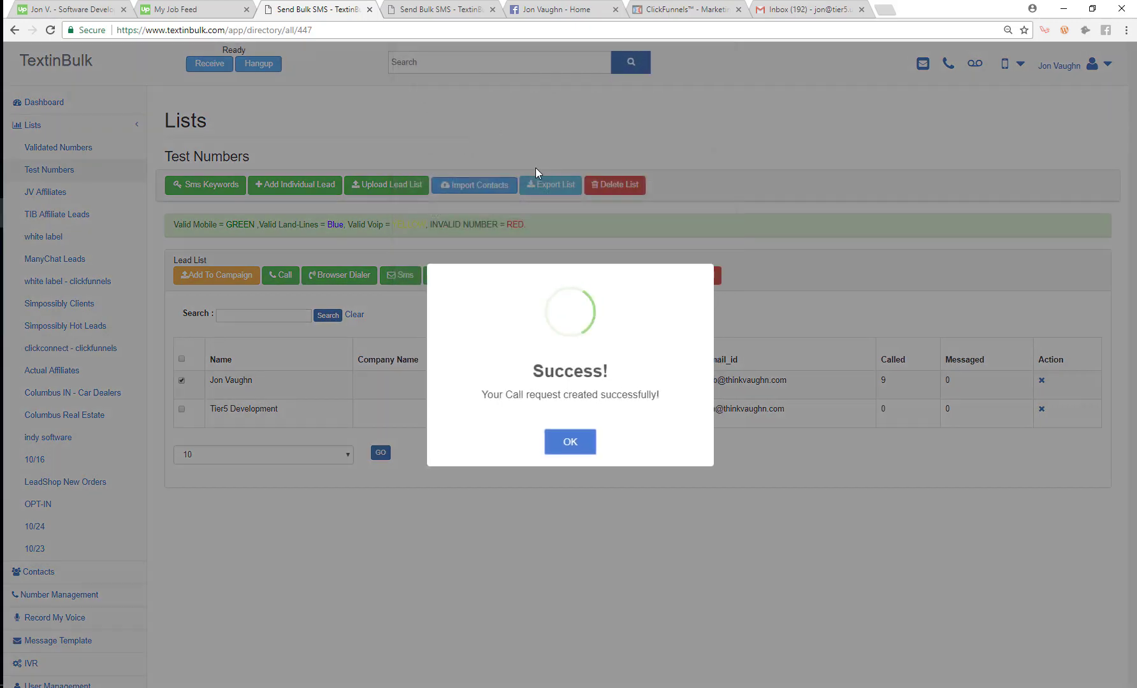
pyautogui.click(571, 446)
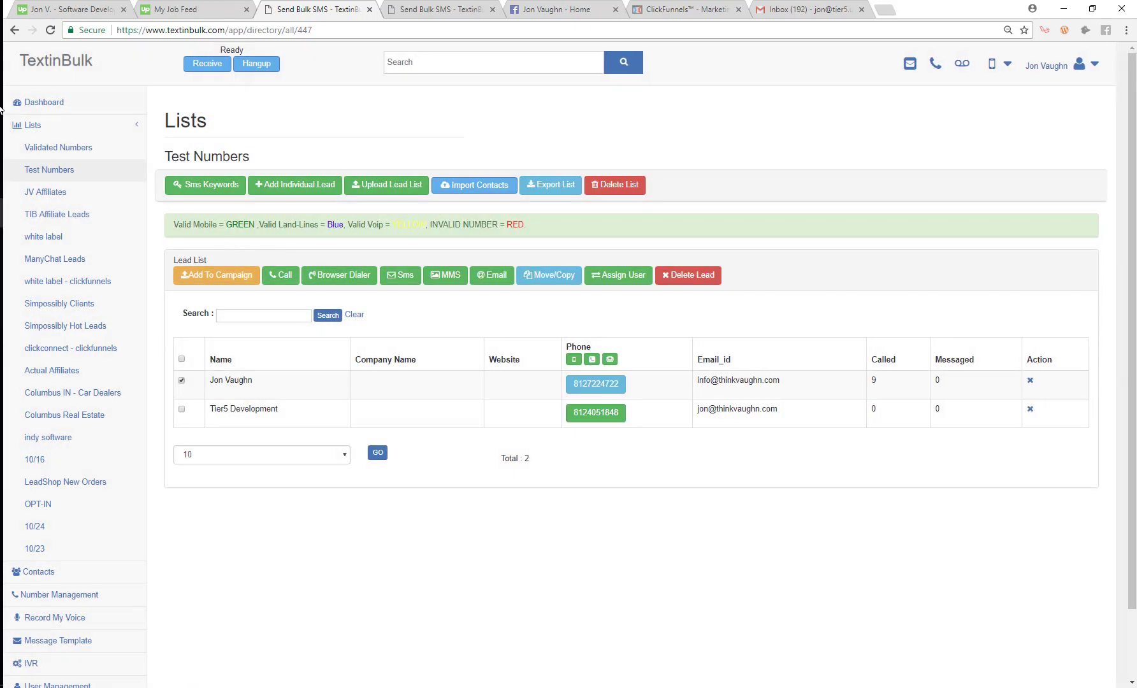
pyautogui.click(48, 107)
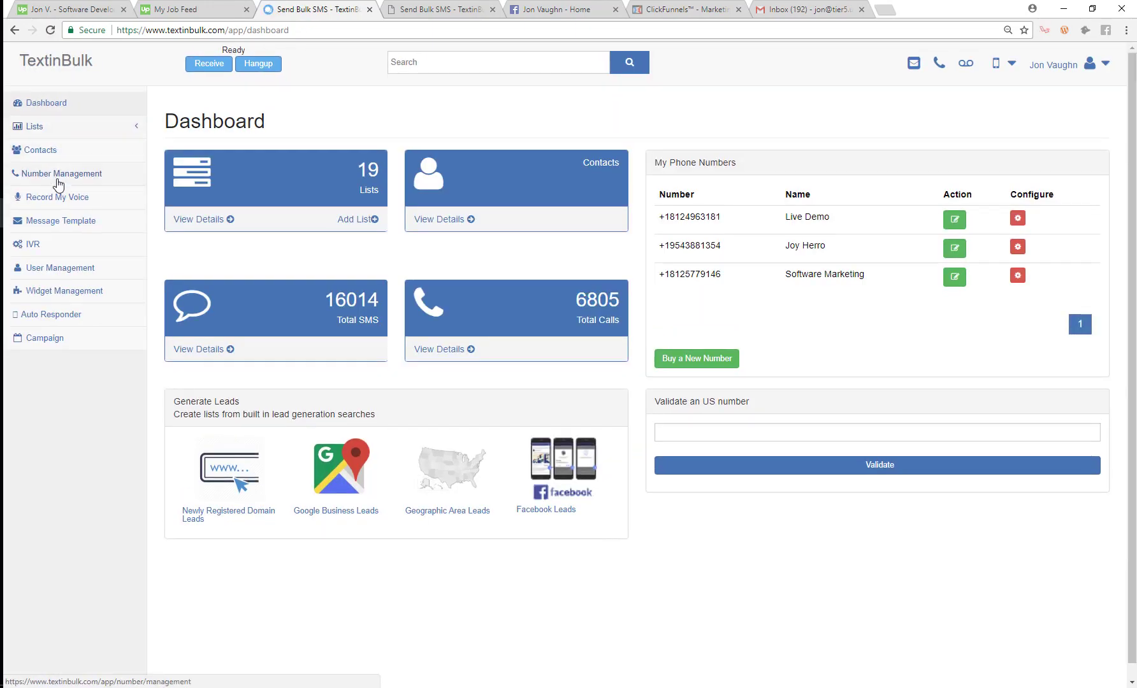
# Step: Map Affiliate Promotion Connection Call to the Software Marketing number, then copy that number's digits
pyautogui.click(65, 178)
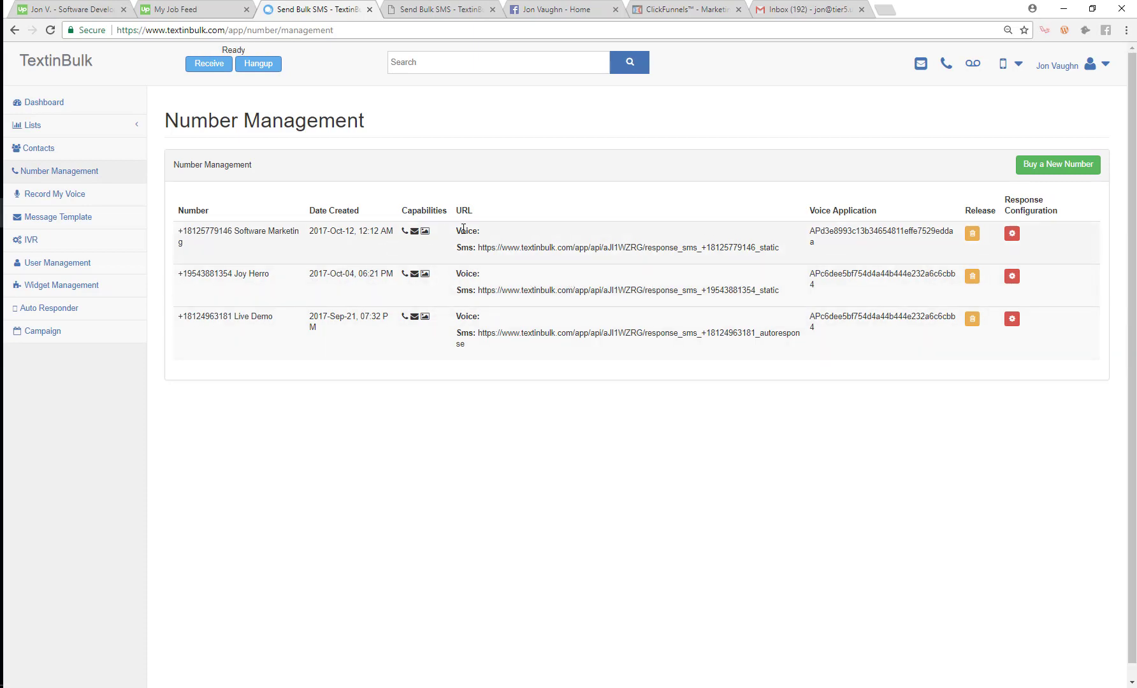
pyautogui.click(1011, 234)
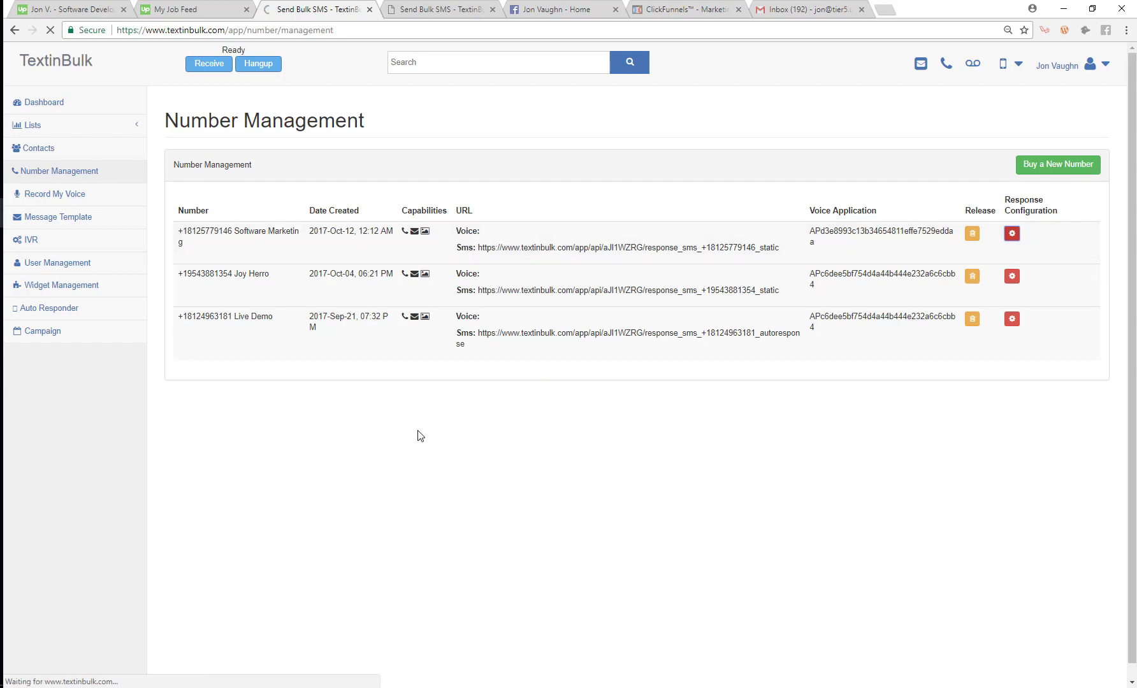
pyautogui.scroll(-2, 381, 329)
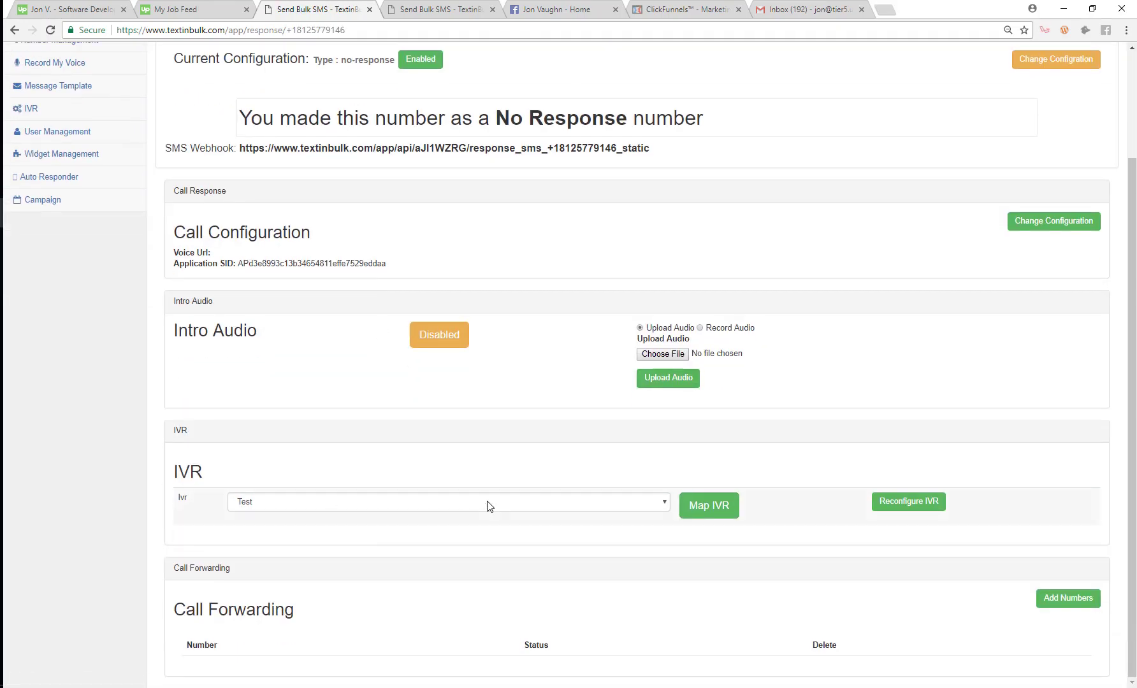
pyautogui.click(371, 507)
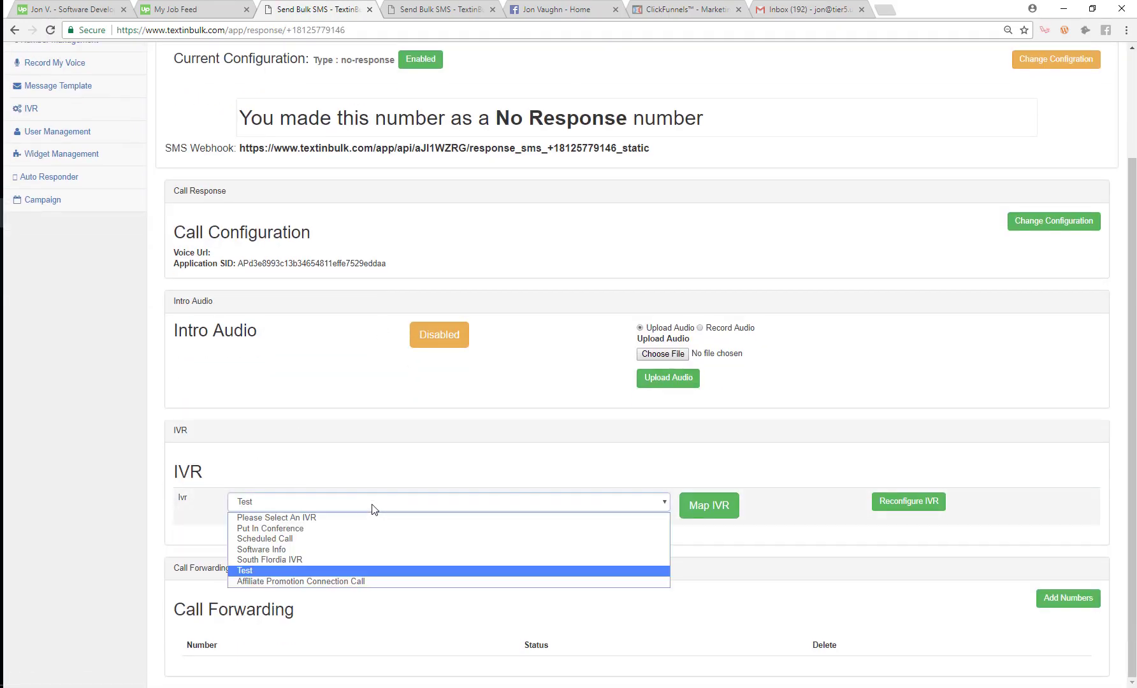
pyautogui.click(325, 581)
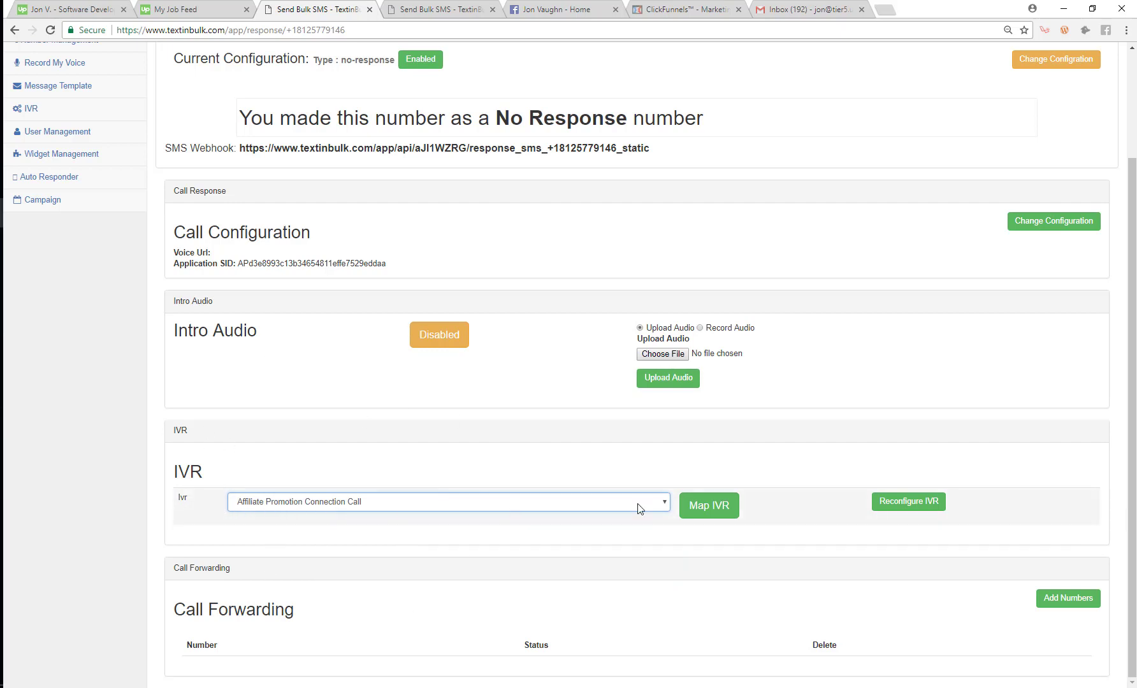
pyautogui.click(698, 508)
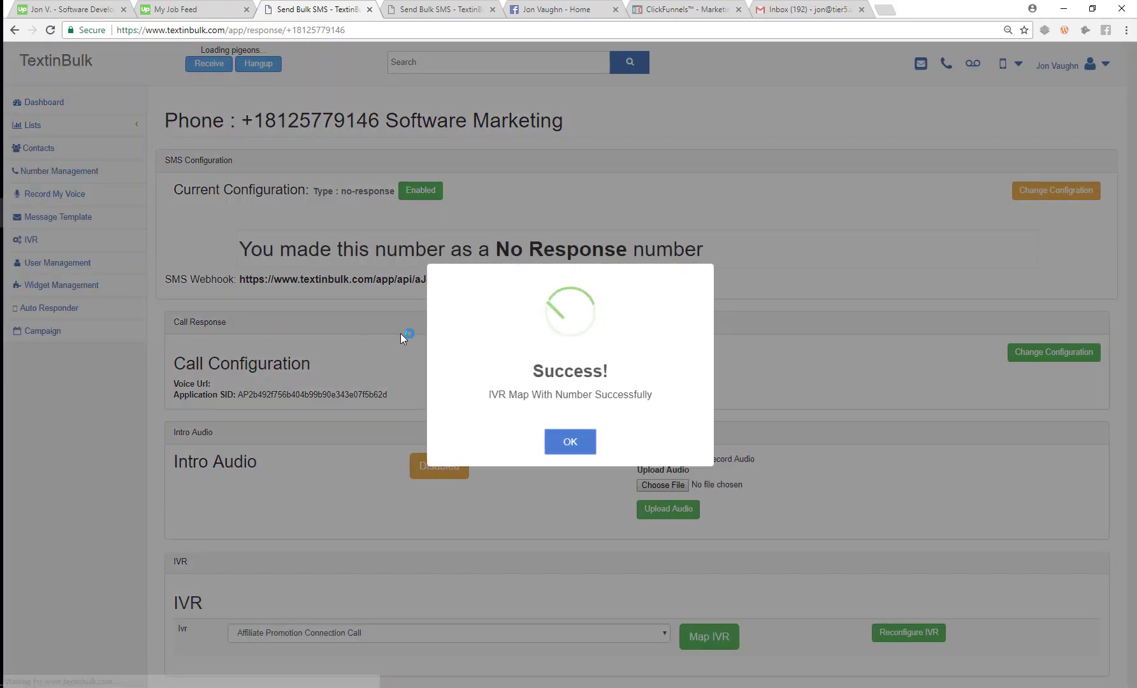
pyautogui.click(567, 439)
pyautogui.moveTo(381, 122); pyautogui.dragTo(266, 117)
pyautogui.hotkey('ctrl', 'c')
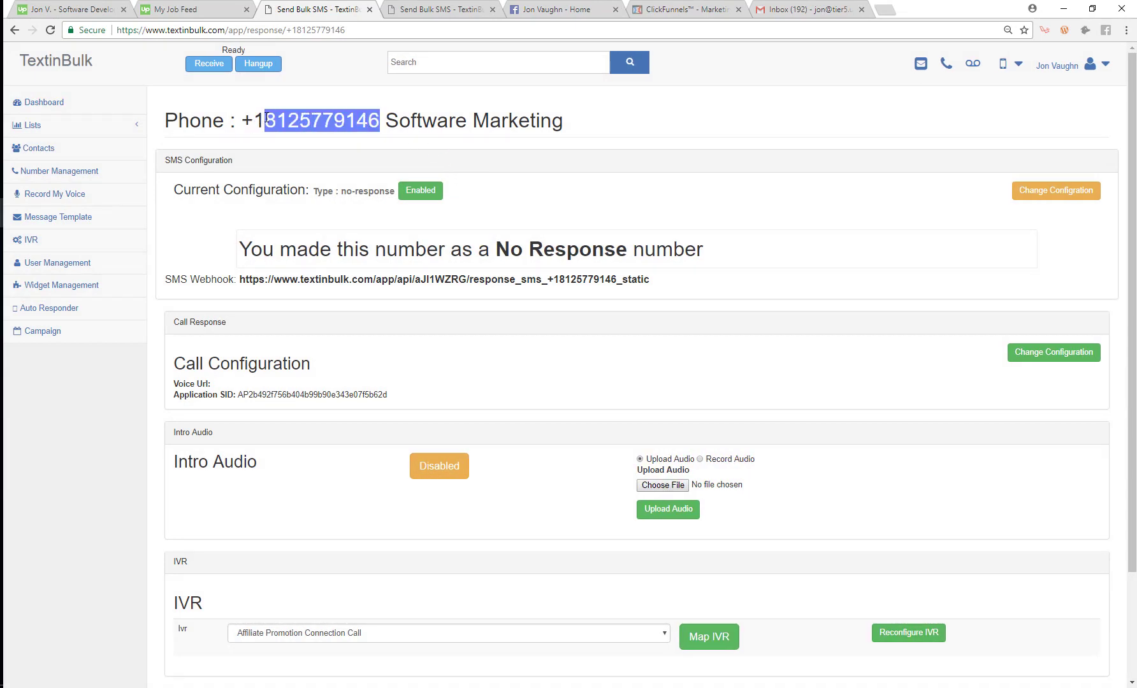
pyautogui.hotkey('alt', 'Tab')
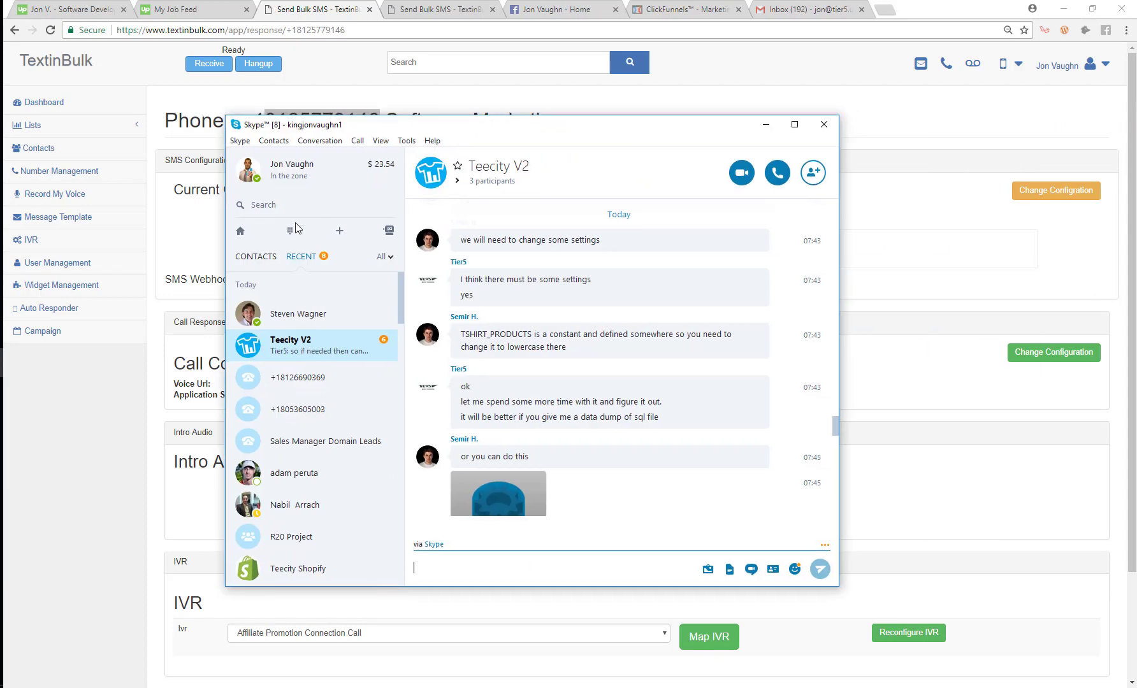
# Step: Call the pasted Software Marketing number in Skype and press 2 on the keypad
pyautogui.click(290, 231)
pyautogui.hotkey('ctrl', 'v')
pyautogui.click(778, 176)
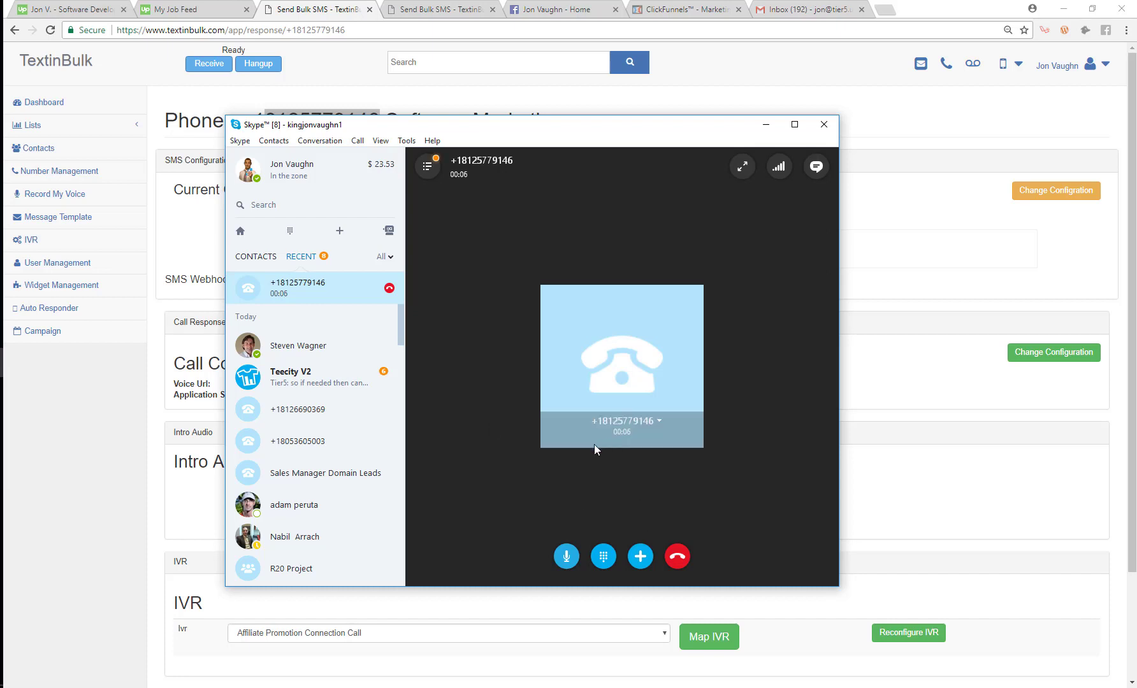
pyautogui.click(599, 560)
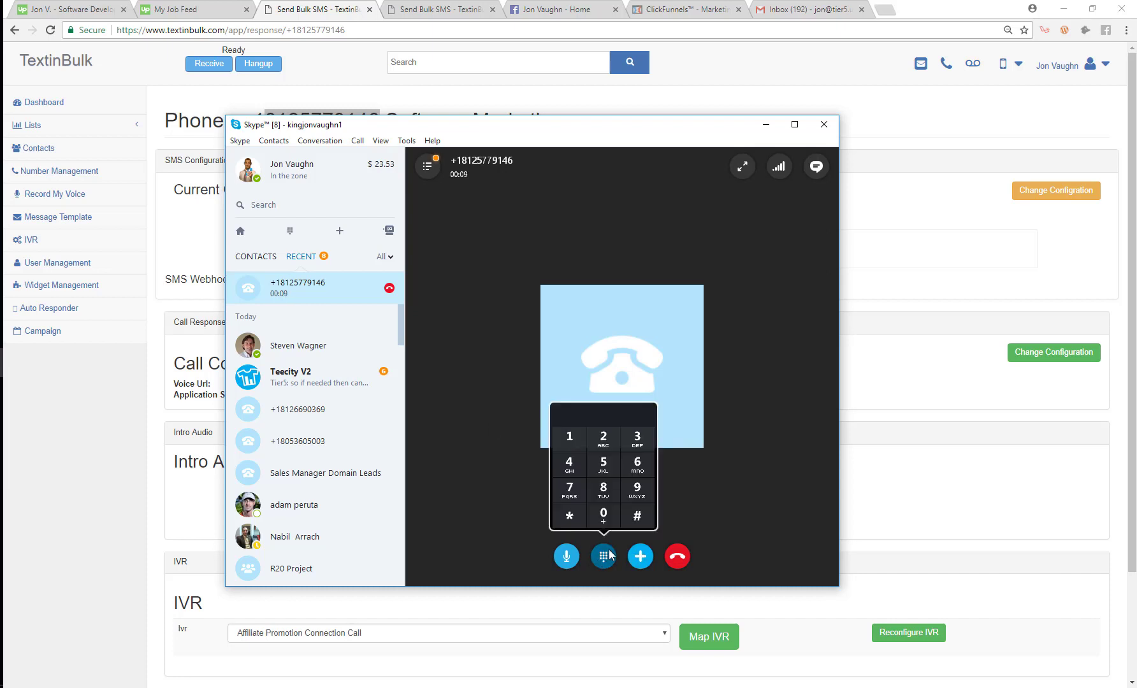
pyautogui.click(604, 439)
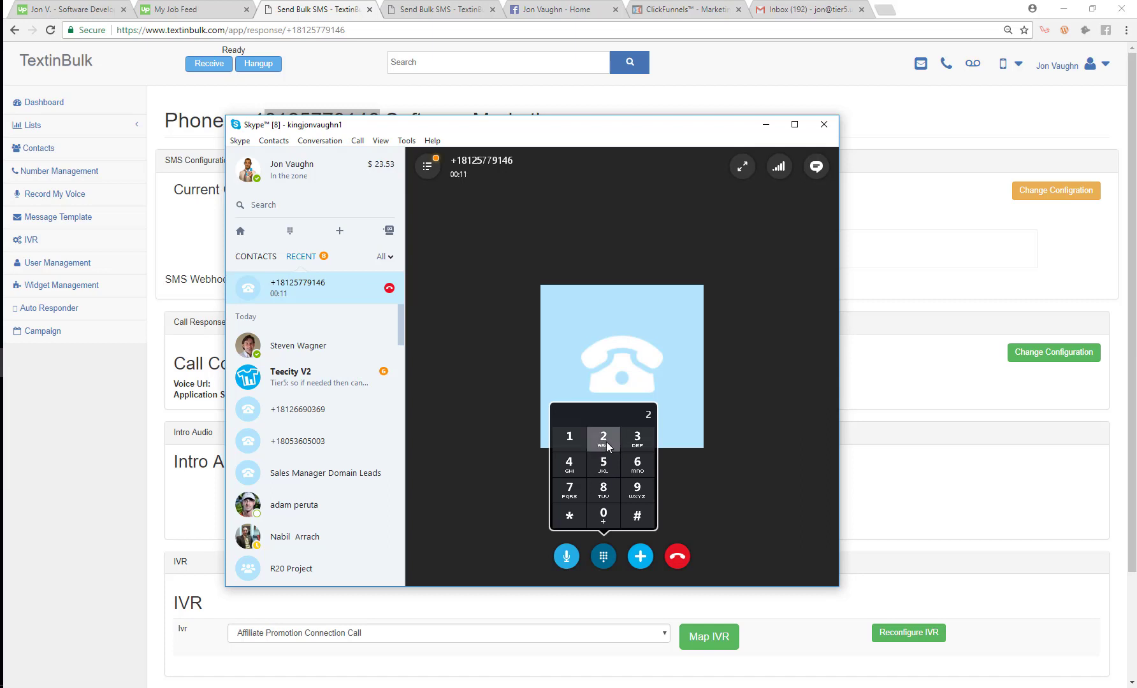
# Step: Send # to the IVR, then minimize Skype to return to TextinBulk's number settings
pyautogui.click(490, 448)
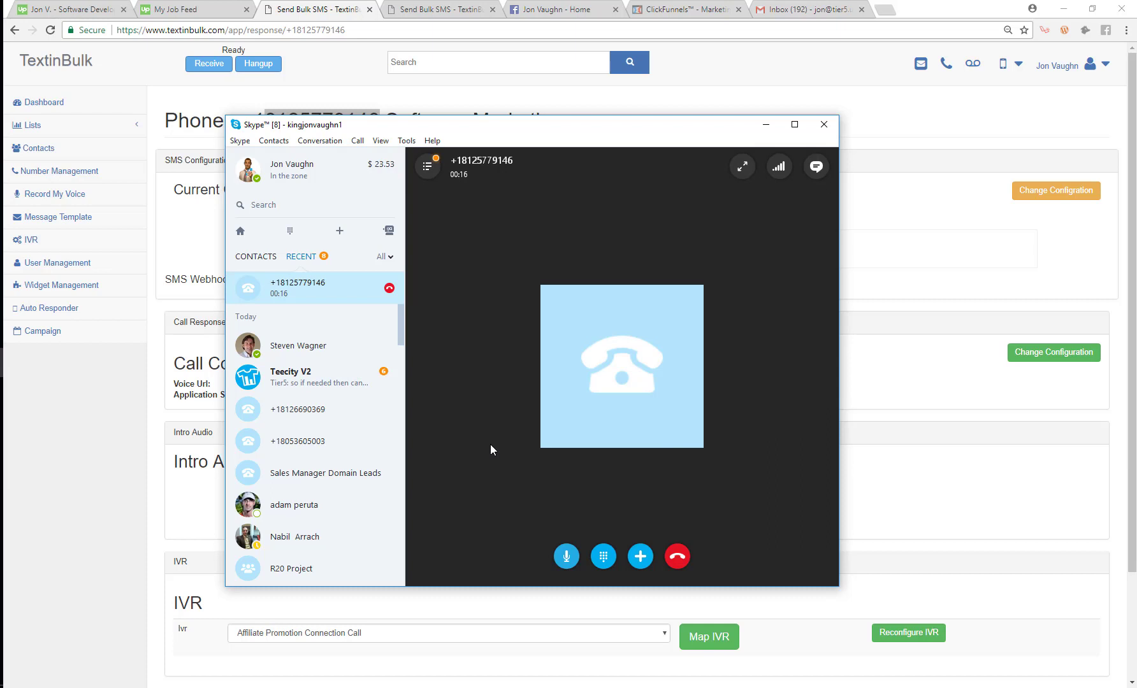
pyautogui.click(605, 558)
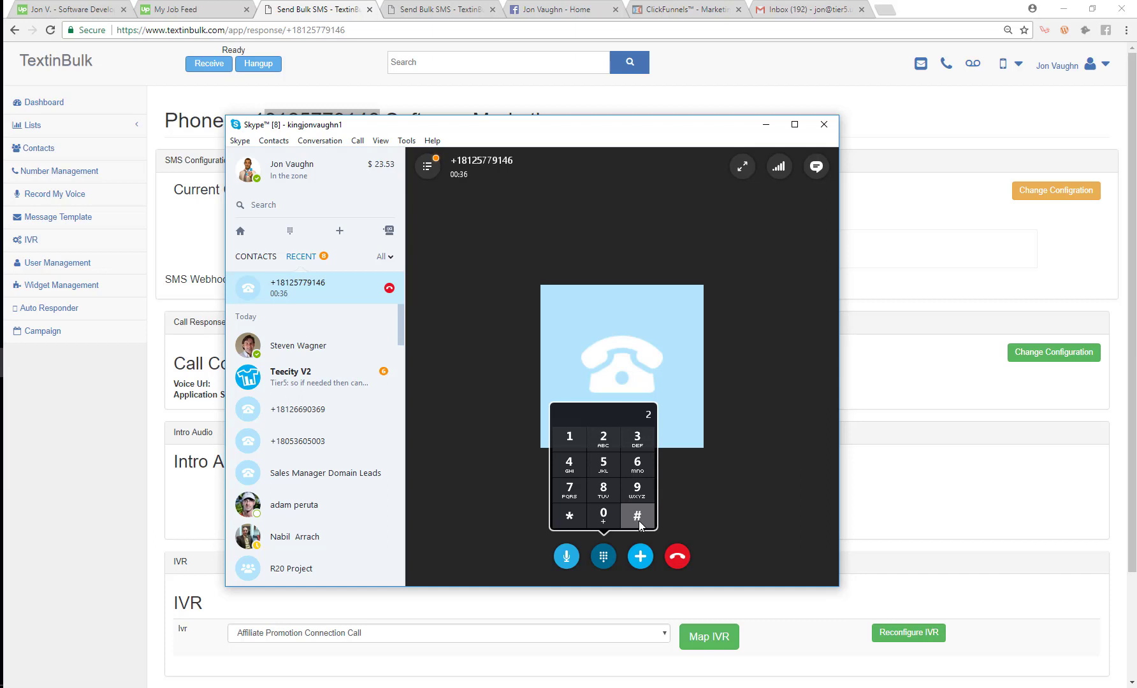
pyautogui.click(638, 521)
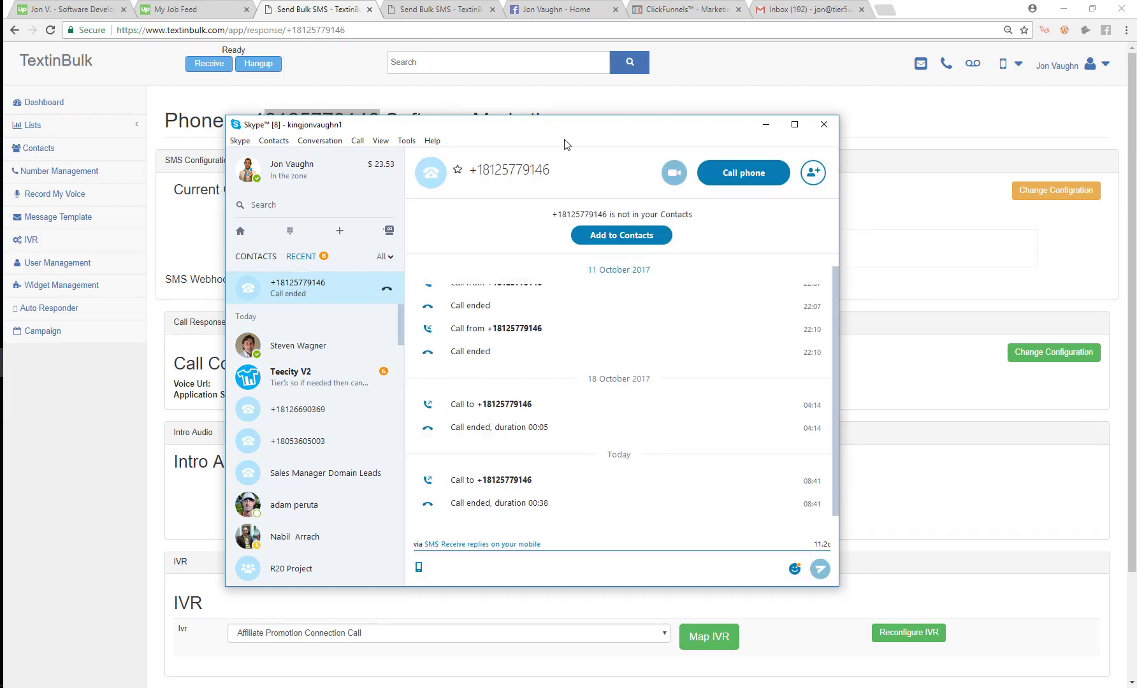
pyautogui.click(767, 123)
pyautogui.scroll(-1, 586, 339)
pyautogui.scroll(1, 542, 325)
pyautogui.scroll(-2, 449, 297)
pyautogui.scroll(2, 152, 238)
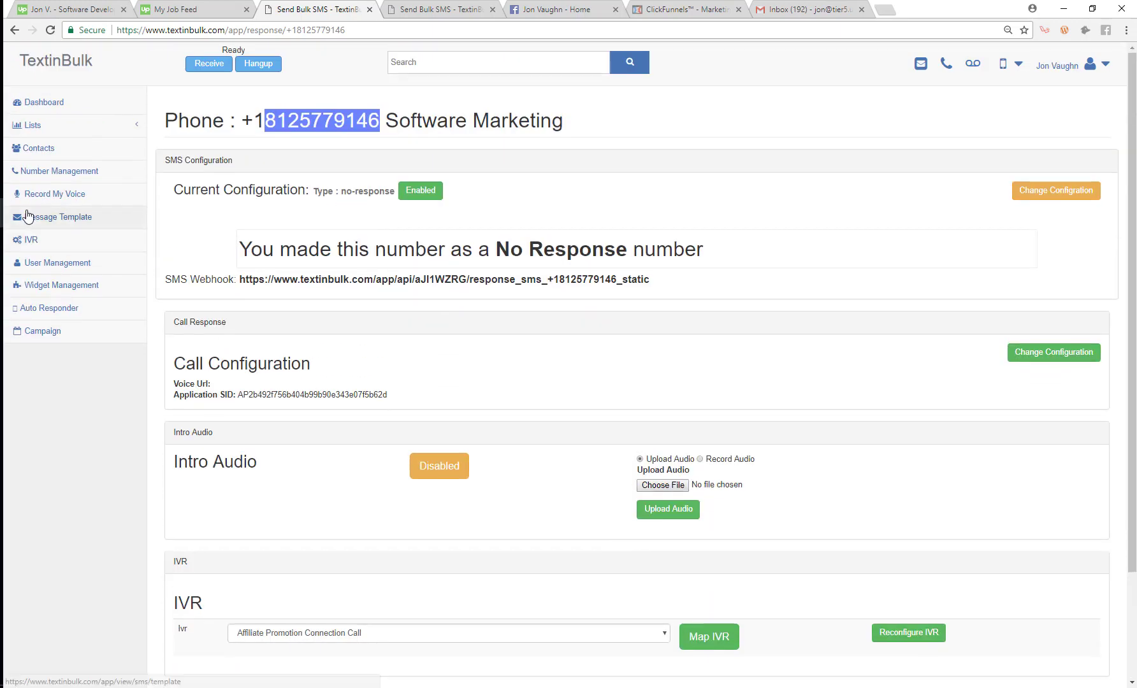
# Step: Open the Affiliate Promotion Connection Call configuration and start a new option's Option Number
pyautogui.click(32, 240)
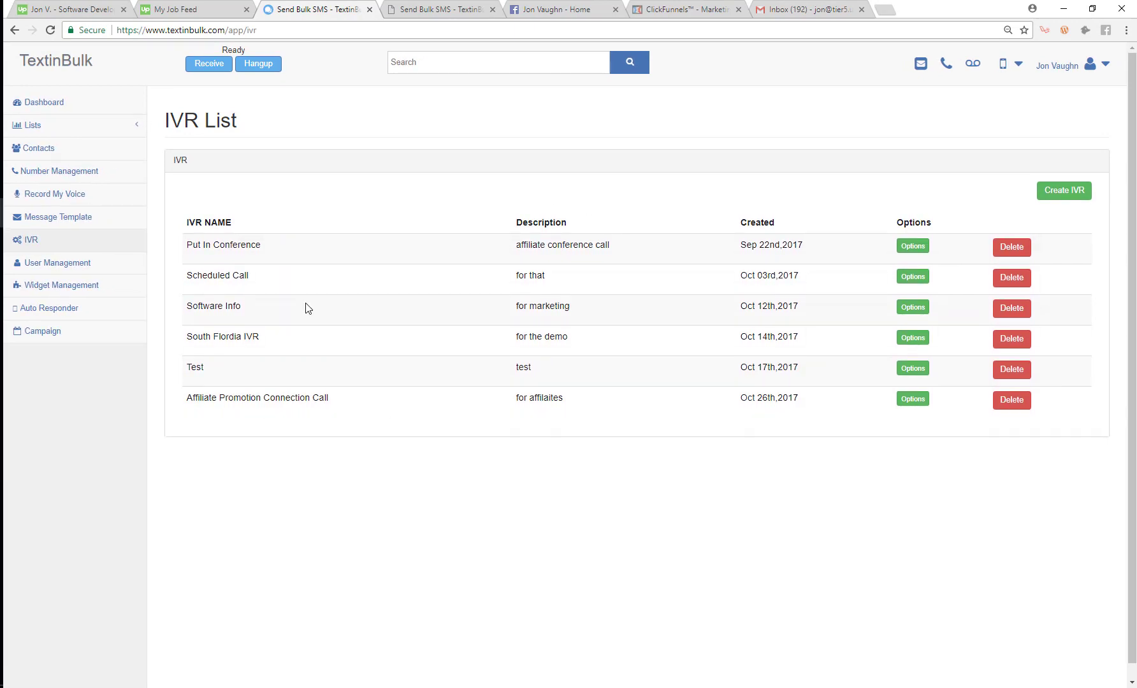
pyautogui.moveTo(188, 394); pyautogui.dragTo(380, 392)
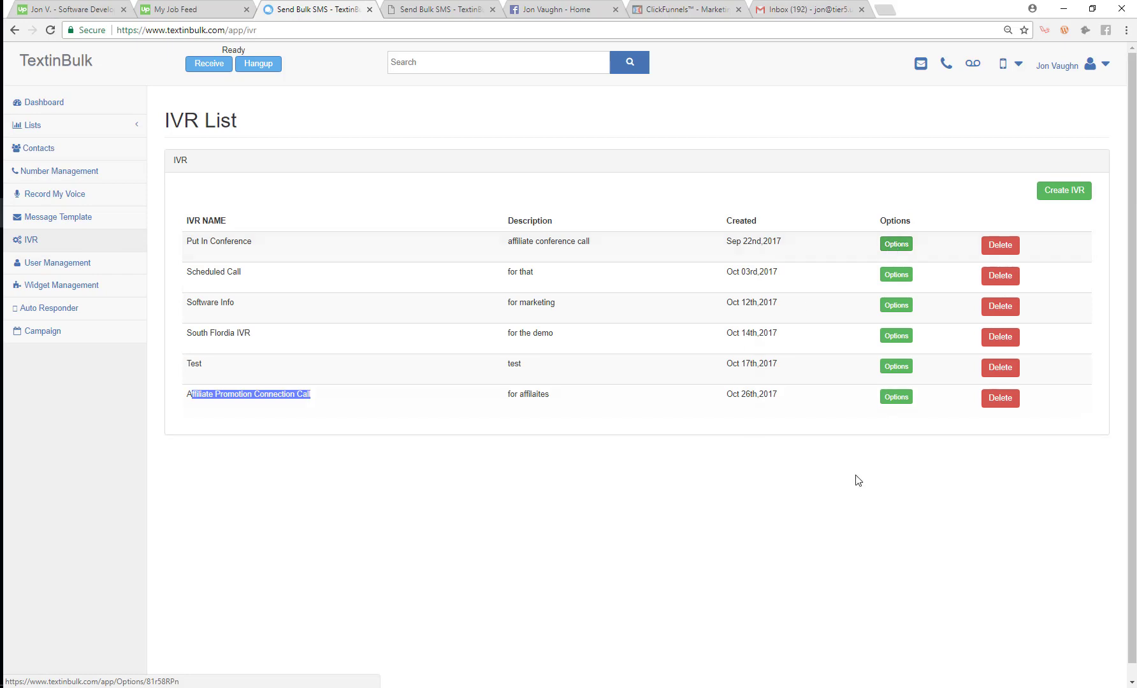
pyautogui.click(896, 397)
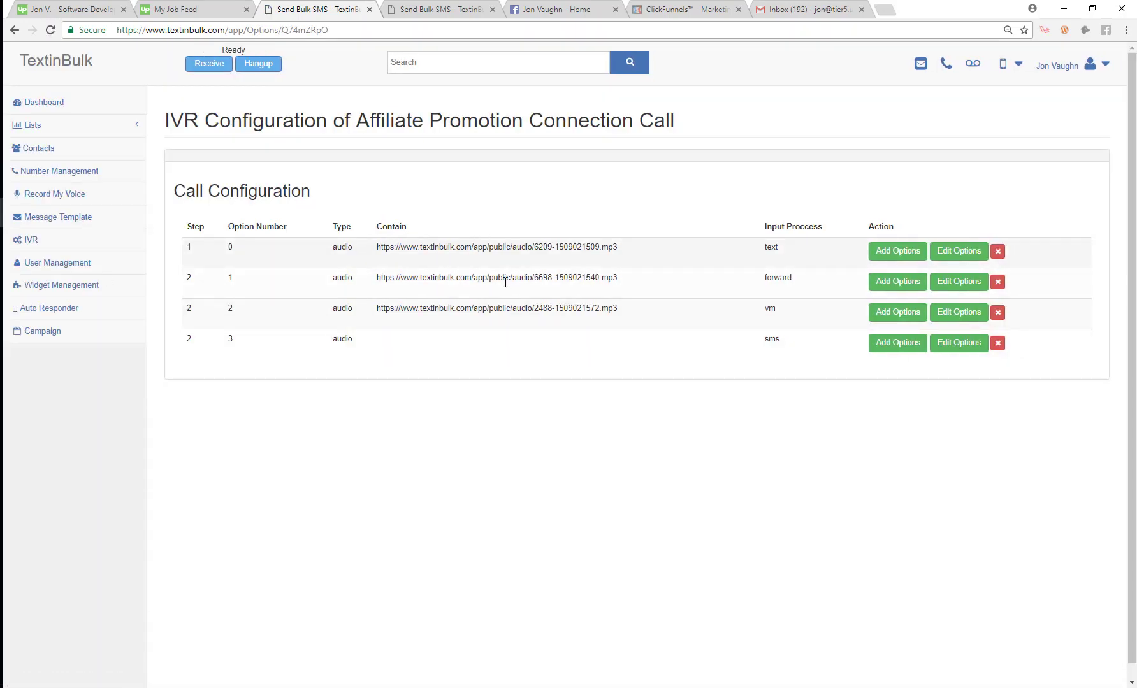
pyautogui.click(896, 251)
pyautogui.click(541, 130)
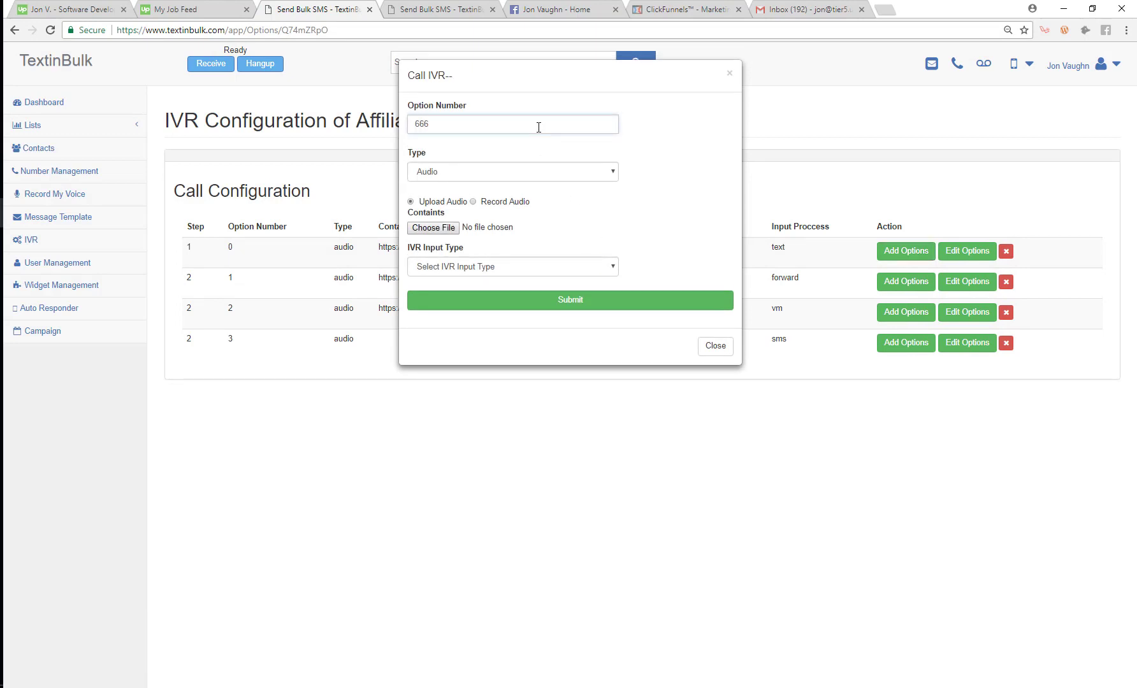
# Step: Save option 666 with Numeric Input type, then open and dismiss another add-option form
pyautogui.click(469, 268)
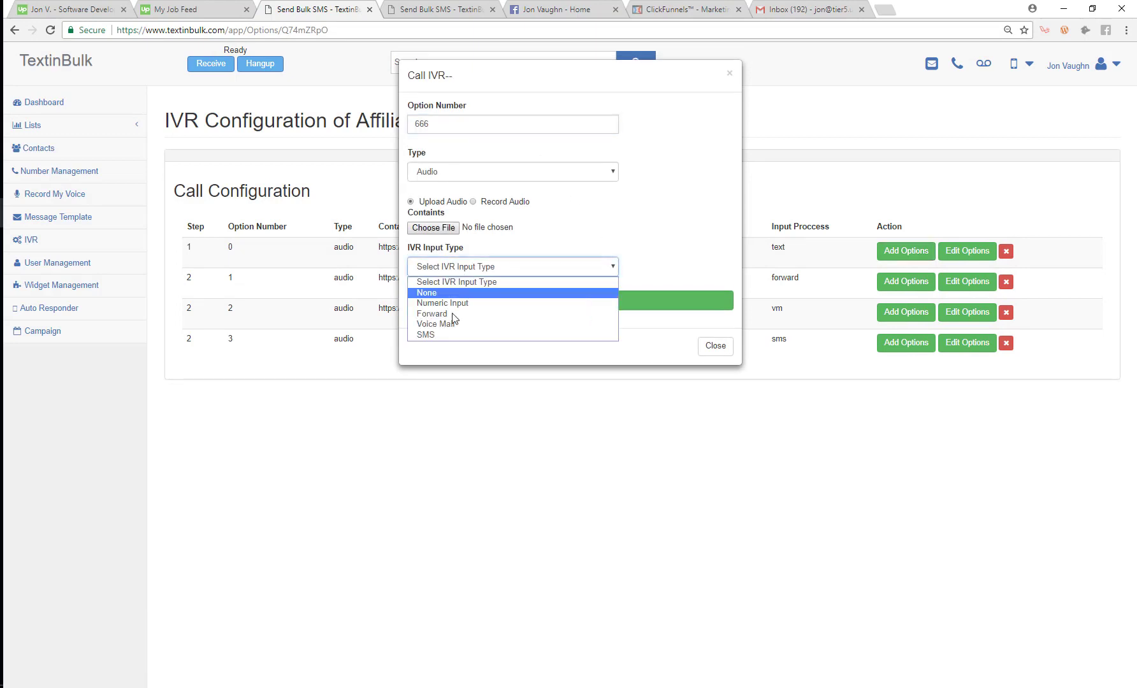
pyautogui.click(454, 304)
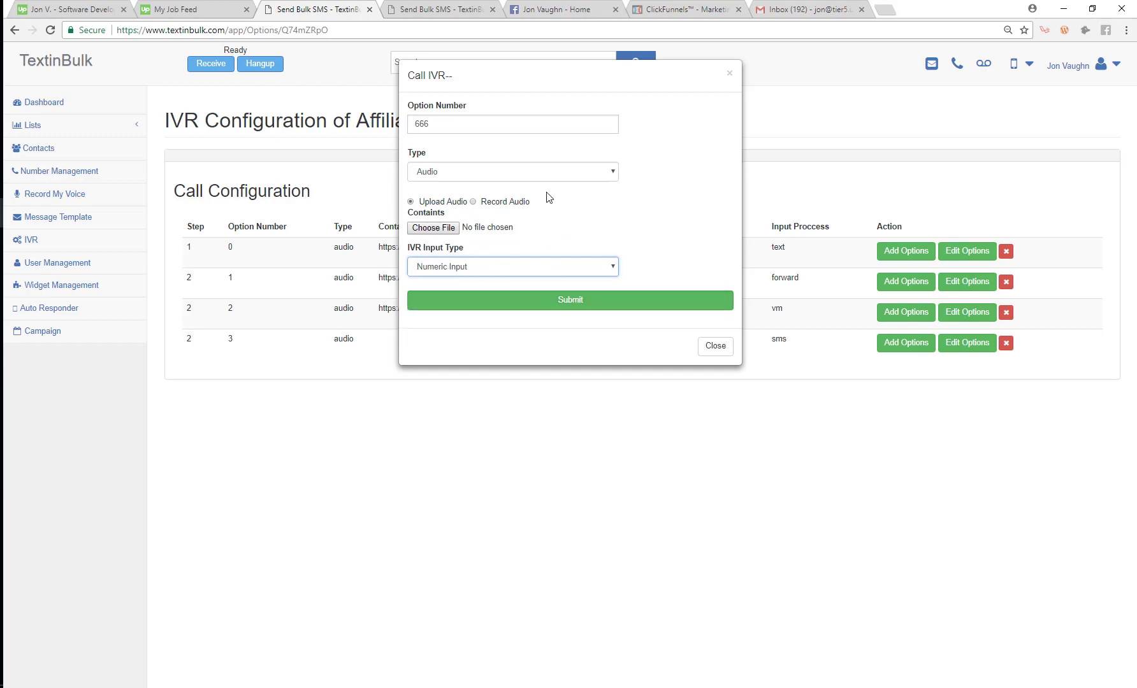
pyautogui.click(561, 306)
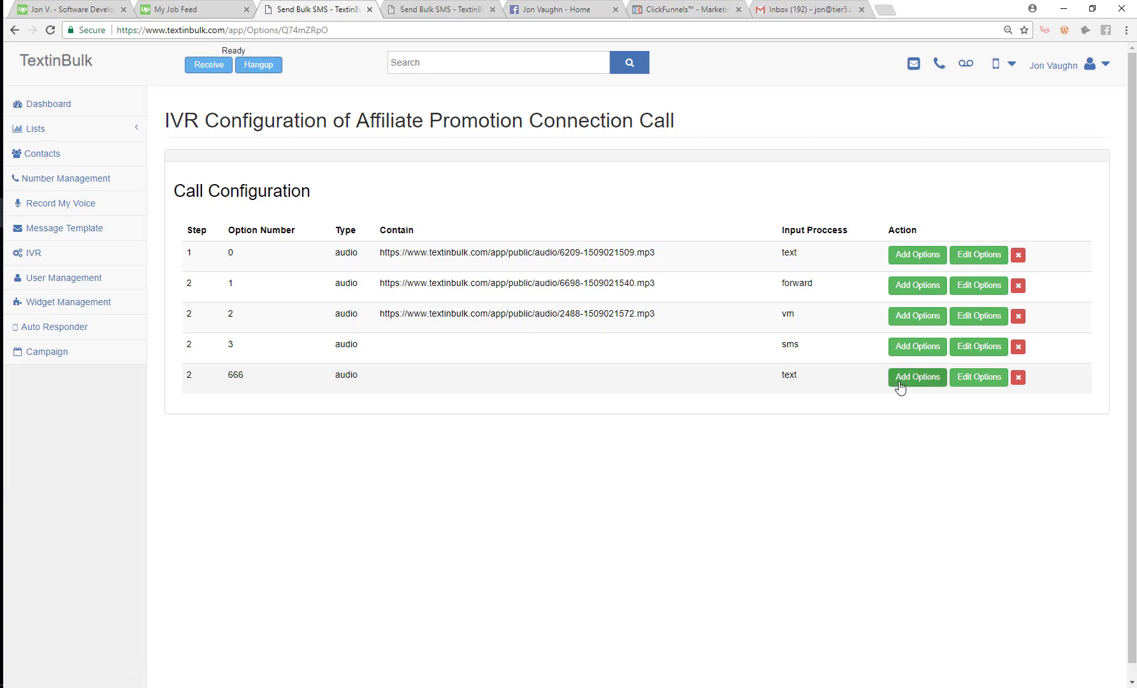
pyautogui.click(899, 382)
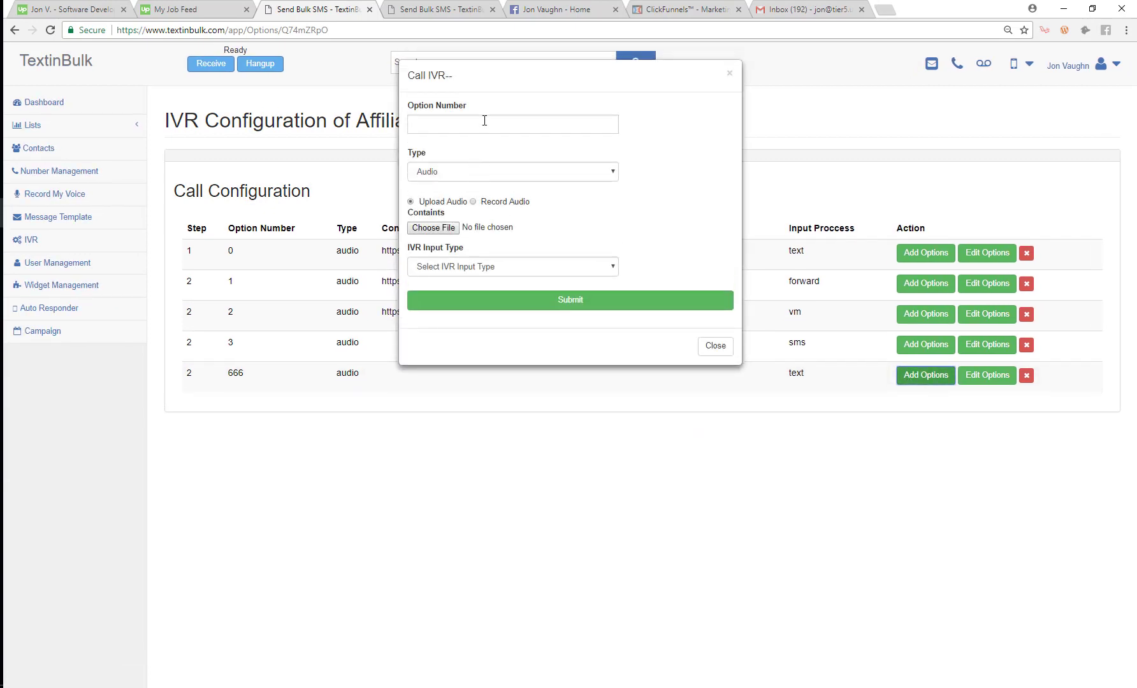
pyautogui.click(543, 467)
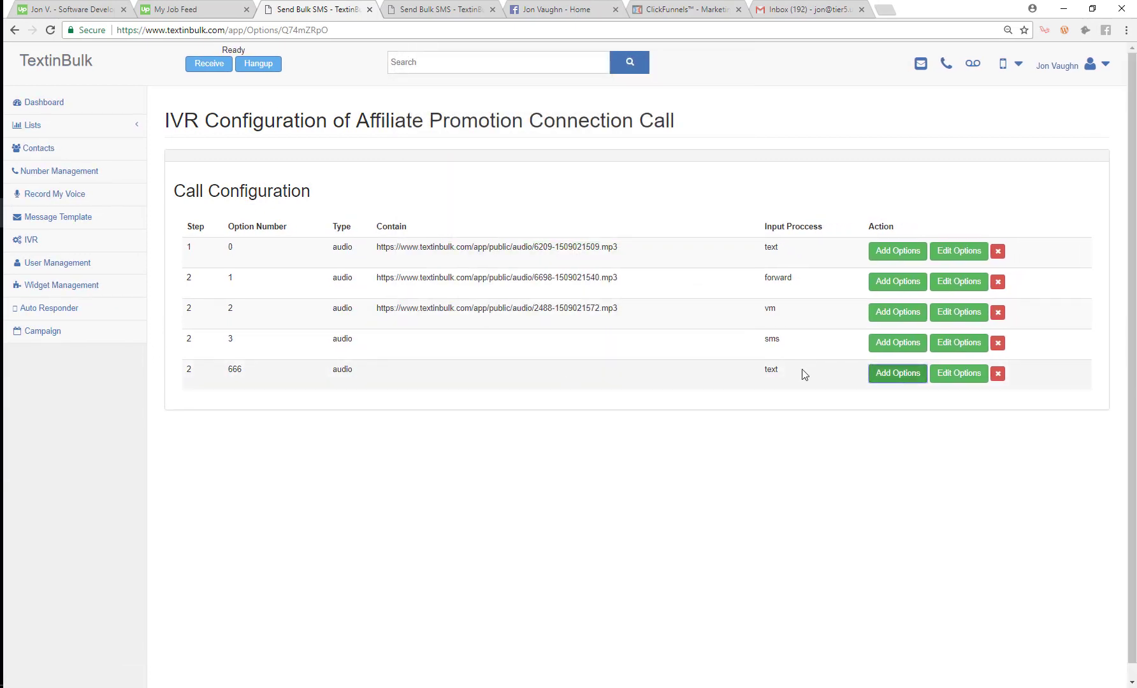
# Step: Add IVR option 1 after 666 with a newly recorded 5-second audio prompt and input type None
pyautogui.doubleClick(767, 372)
pyautogui.click(875, 376)
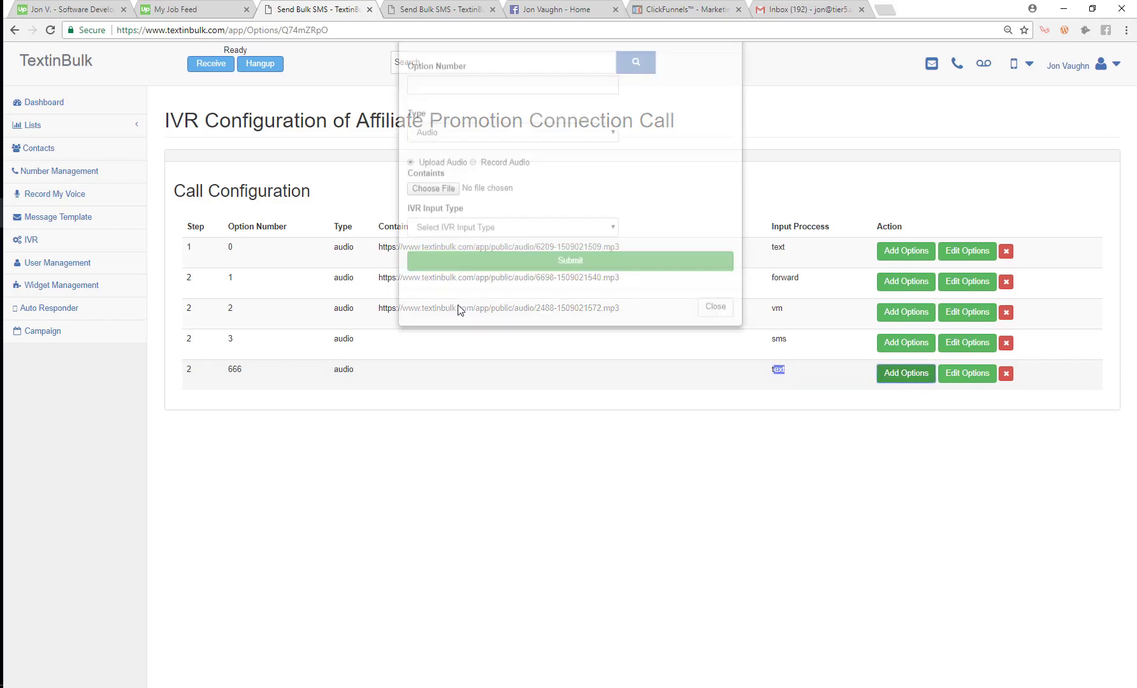
pyautogui.click(465, 131)
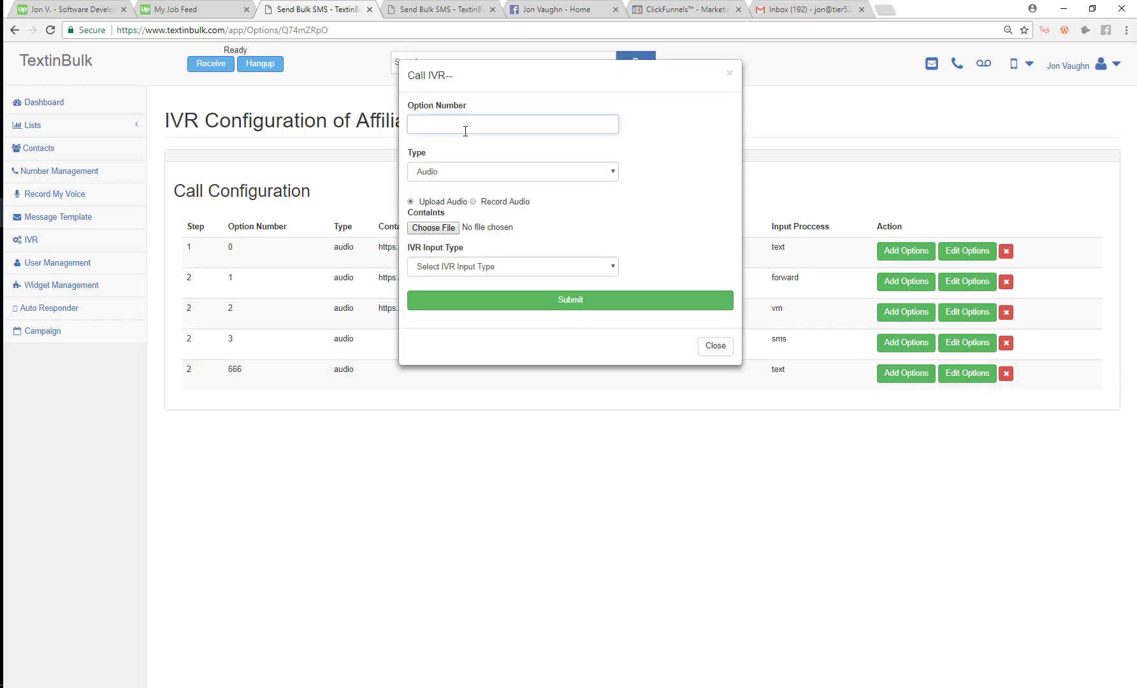
pyautogui.write('1')
pyautogui.click(474, 202)
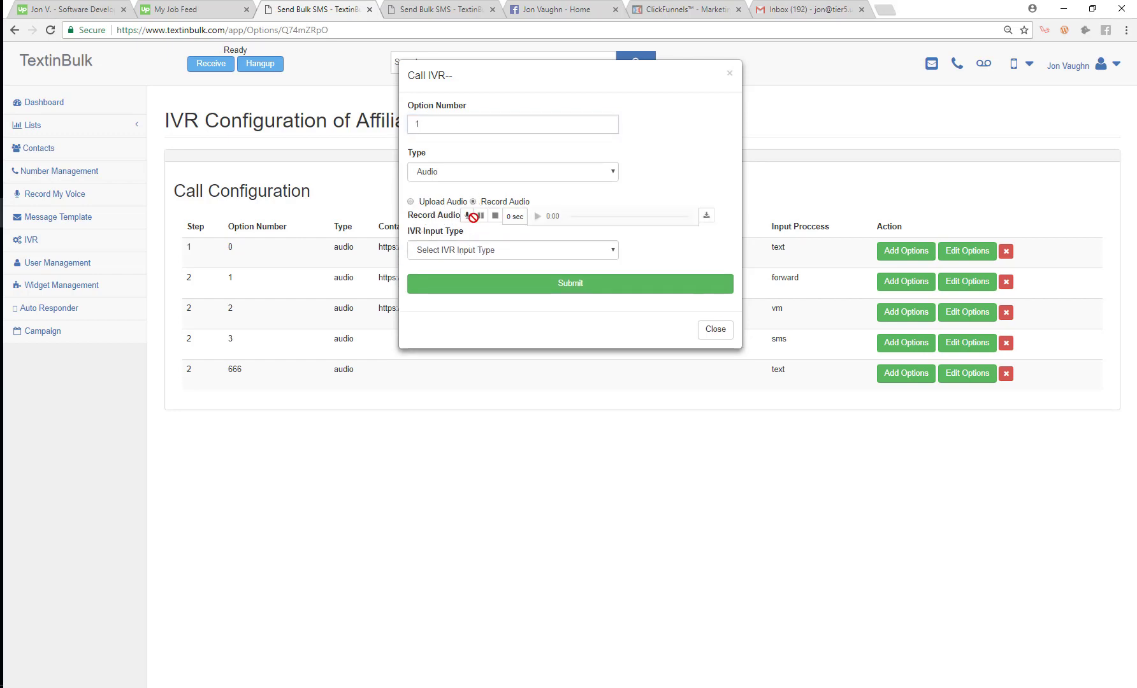
pyautogui.click(467, 216)
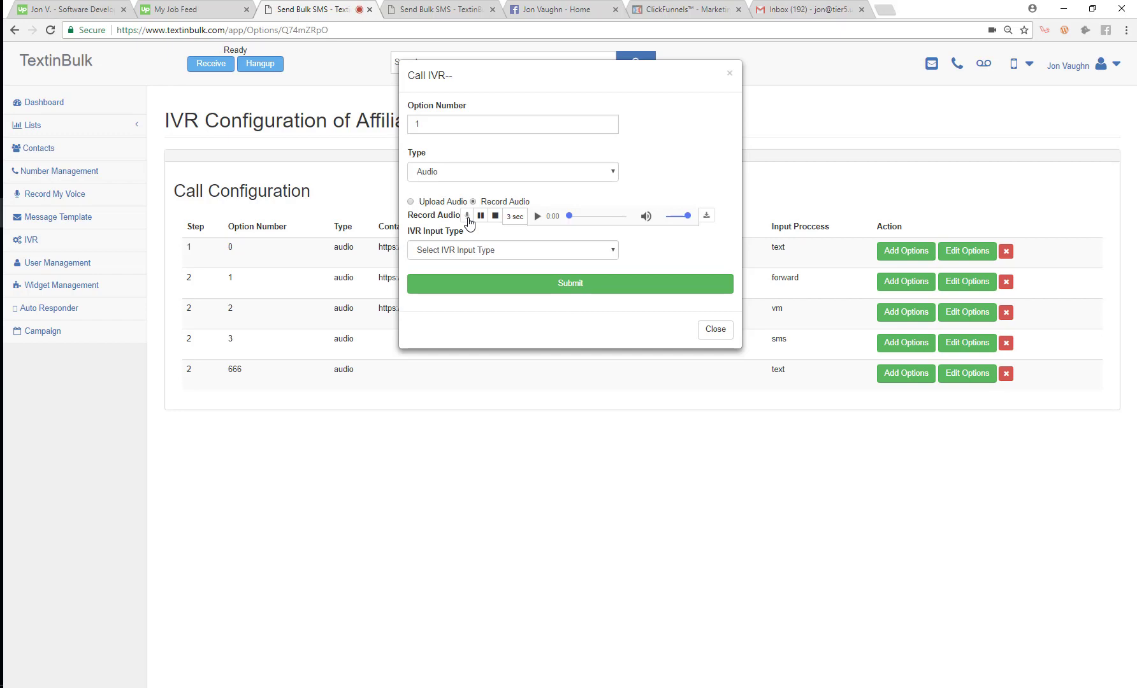
pyautogui.click(495, 216)
pyautogui.click(488, 249)
pyautogui.click(488, 273)
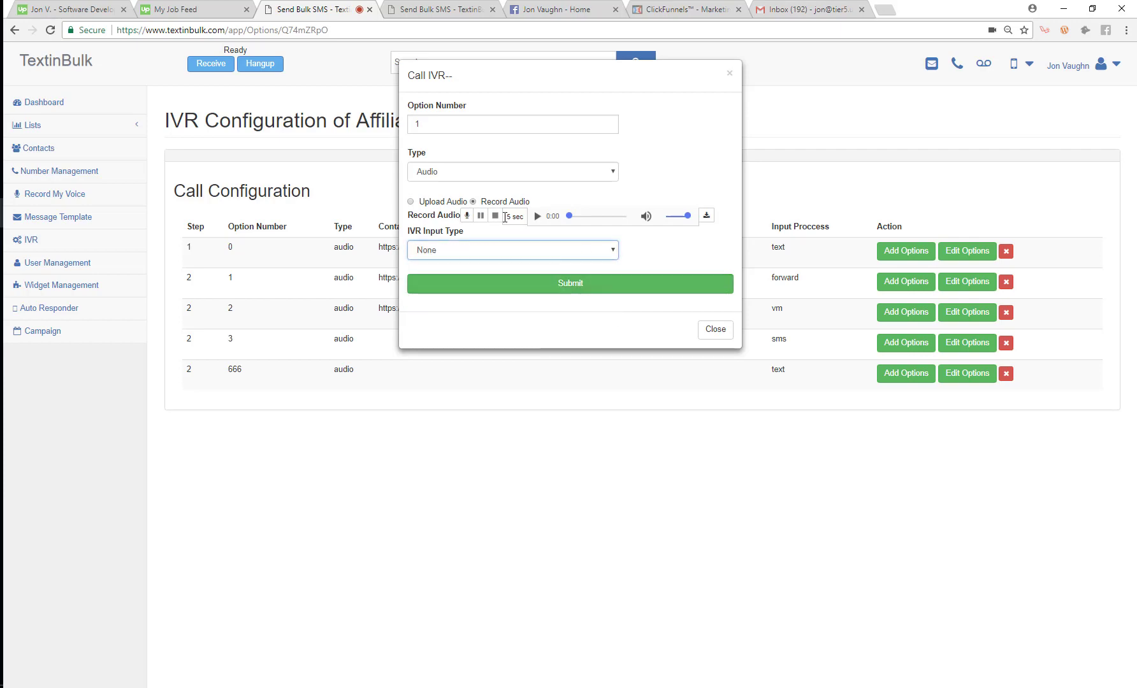
pyautogui.click(577, 284)
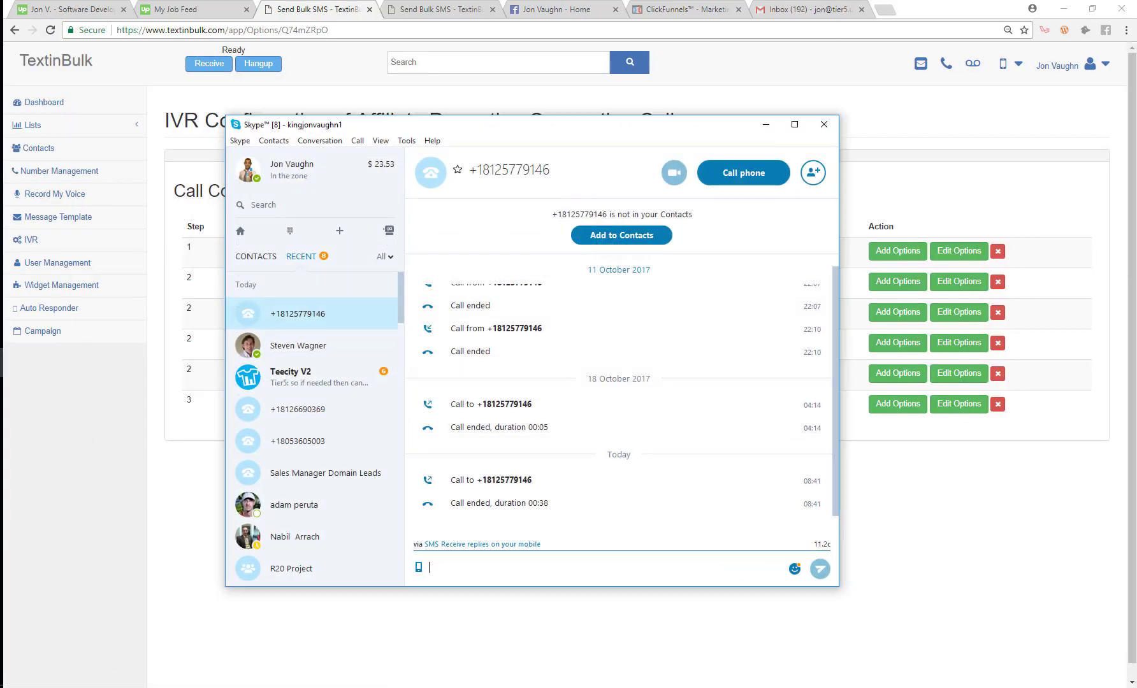
# Step: Place a Skype test call to the IVR number and bring up the call keypad
pyautogui.click(739, 173)
pyautogui.moveTo(540, 134); pyautogui.dragTo(764, 103)
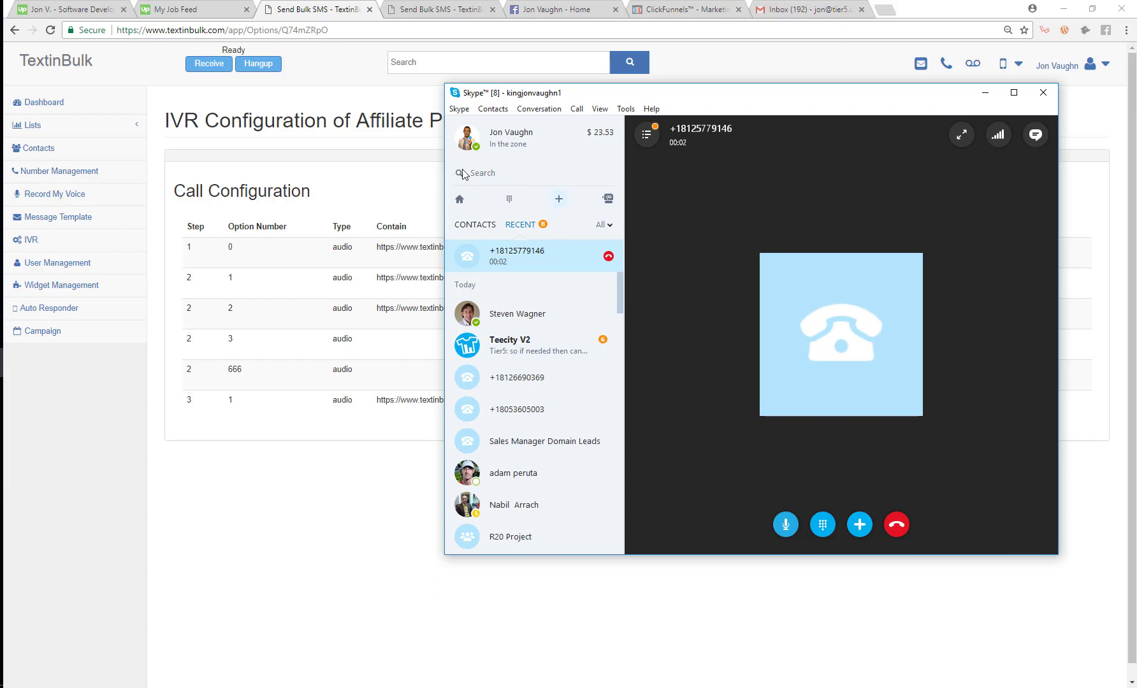
pyautogui.moveTo(748, 107); pyautogui.dragTo(627, 113)
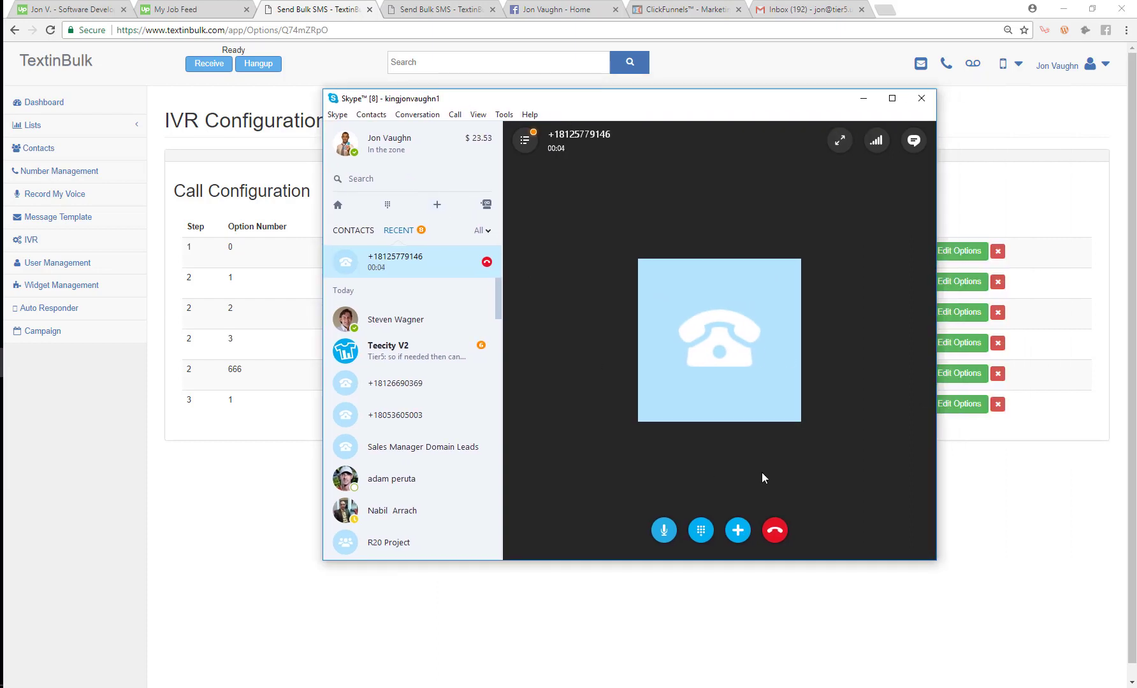
pyautogui.click(702, 533)
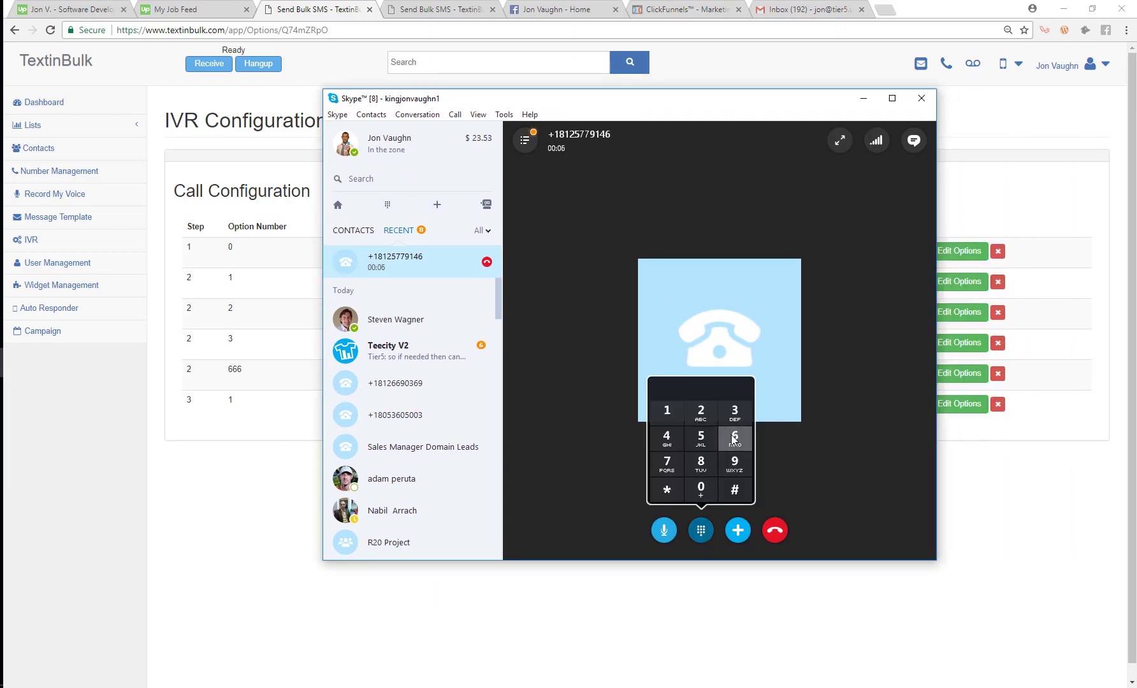
# Step: Key 6661 into the IVR, end the call, and minimize Skype
pyautogui.click(733, 438)
pyautogui.click(733, 439)
pyautogui.click(732, 439)
pyautogui.click(672, 417)
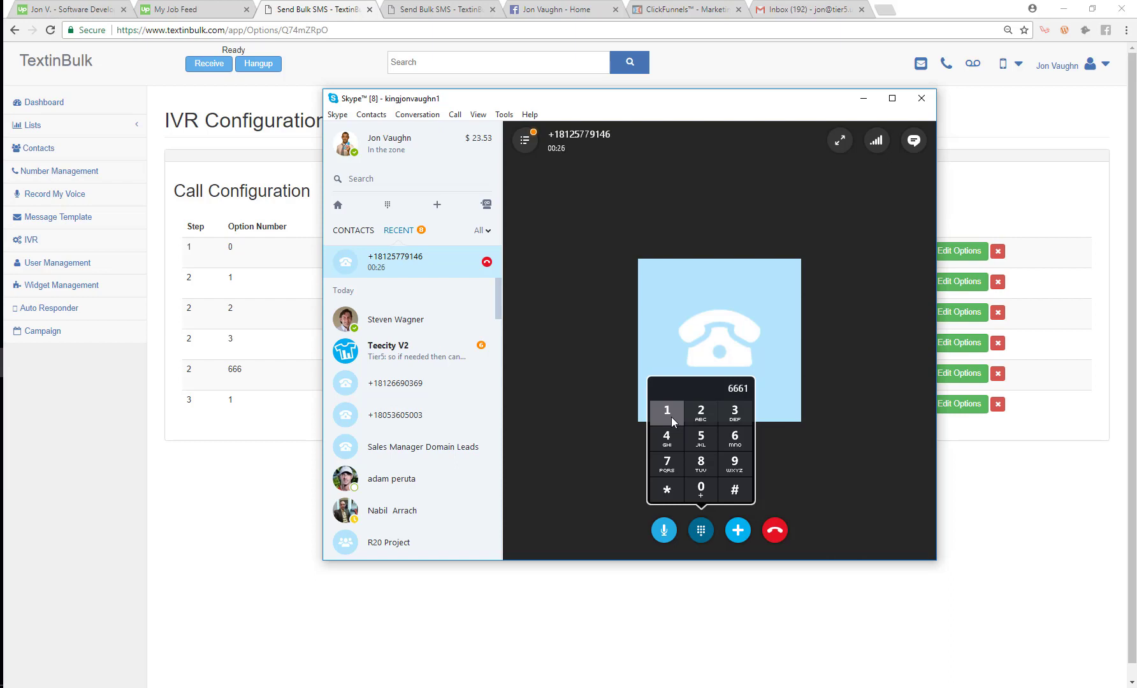
pyautogui.click(734, 486)
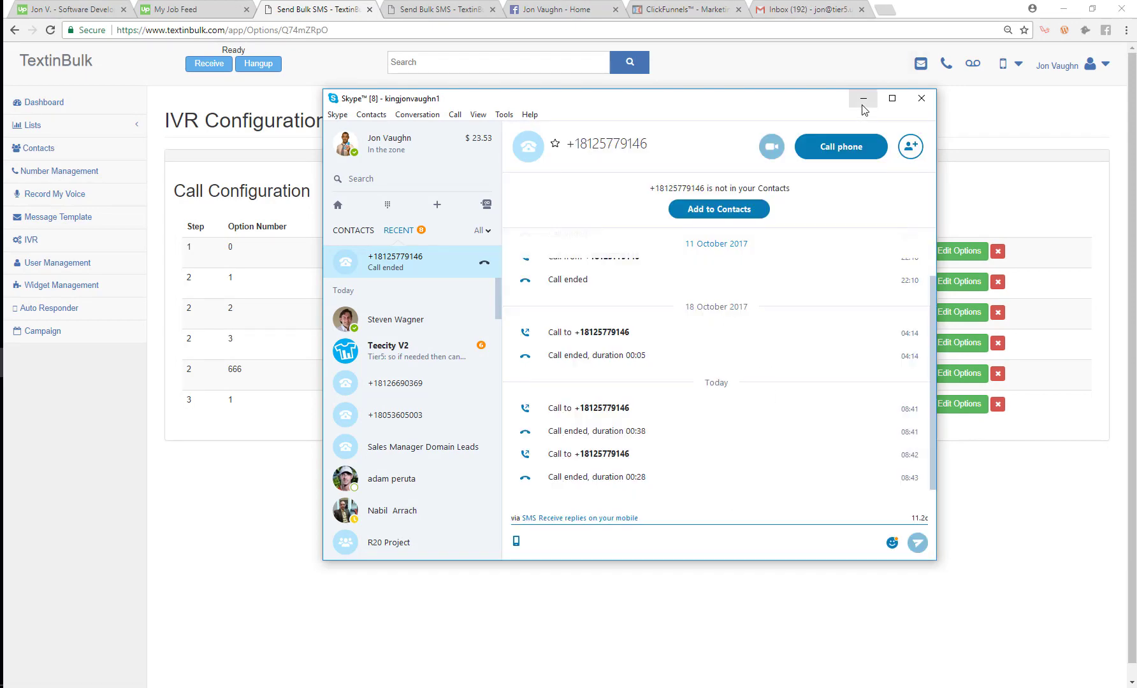
pyautogui.click(863, 98)
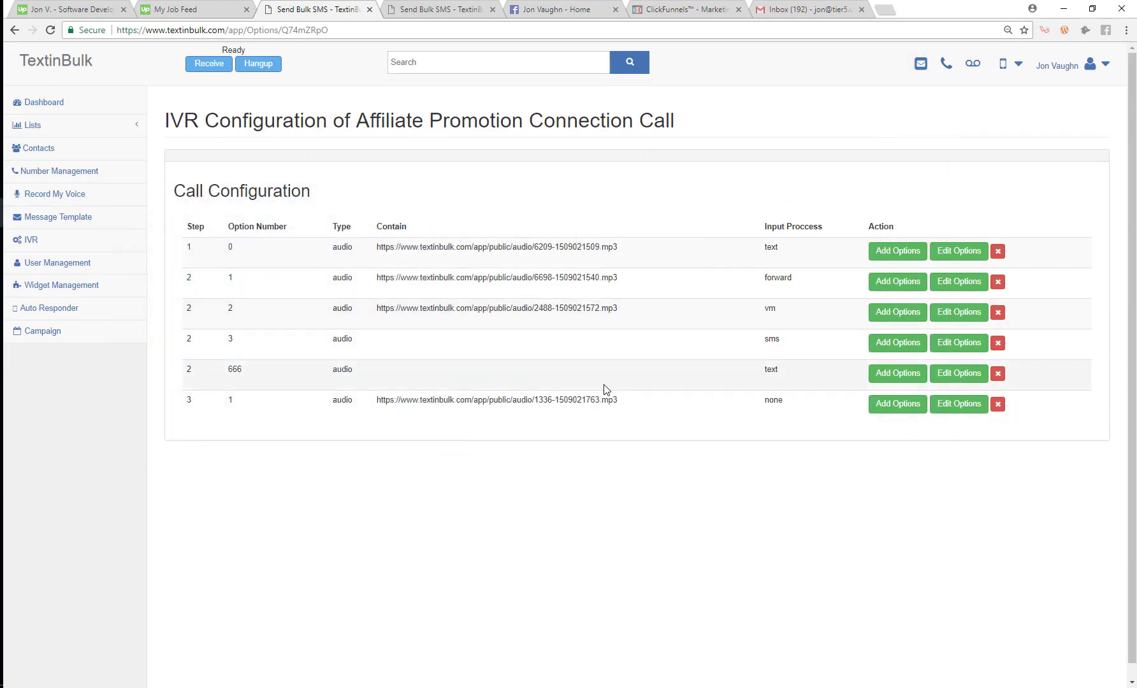